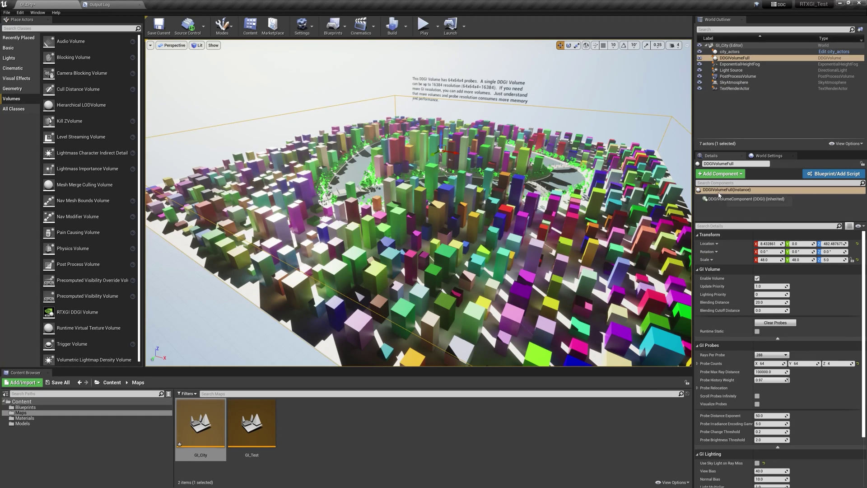
Step: Turn the DDGI volume's global illumination off and back on to compare
scroll(796, 307, down, 1)
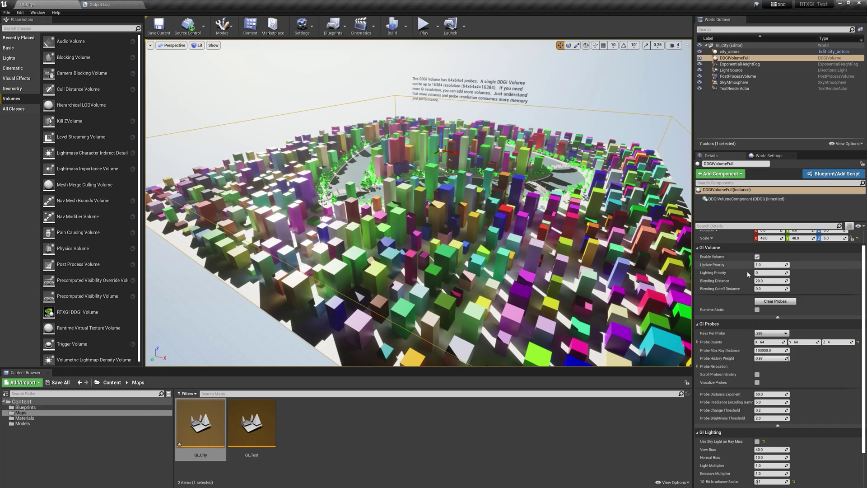
click(757, 257)
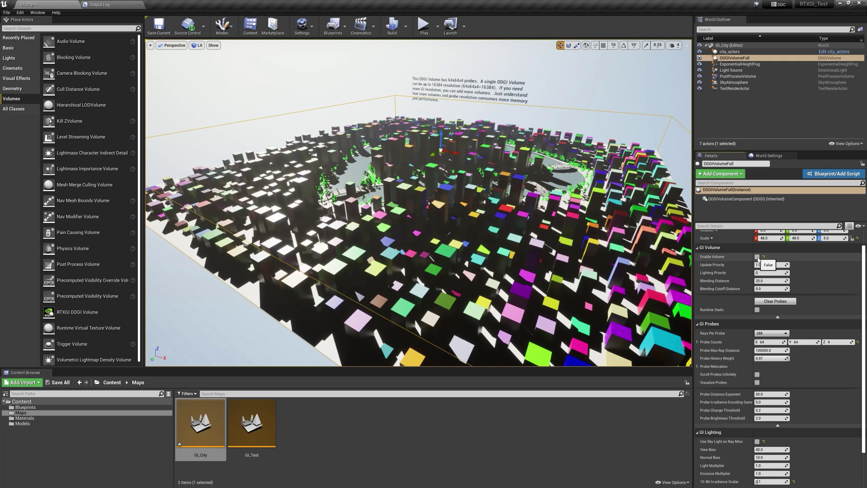
click(758, 256)
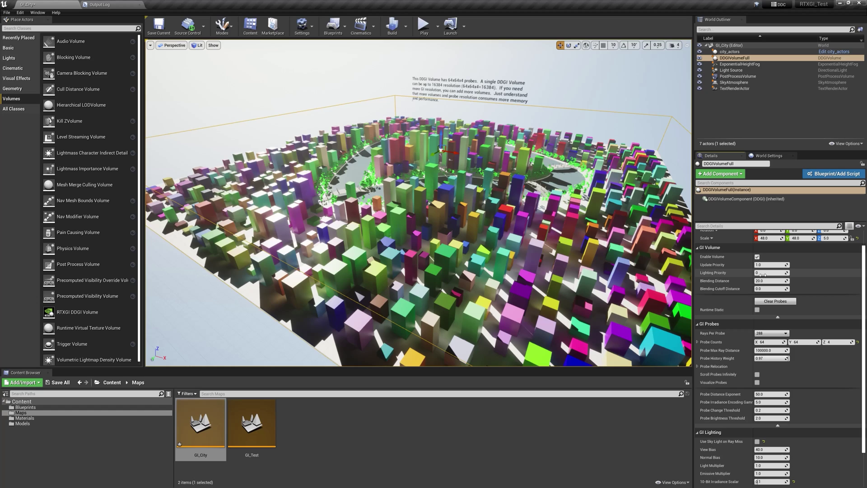
Step: Set Blending Distance to 2000, clear the probes, and fly forward over the city
mouse_move(719, 267)
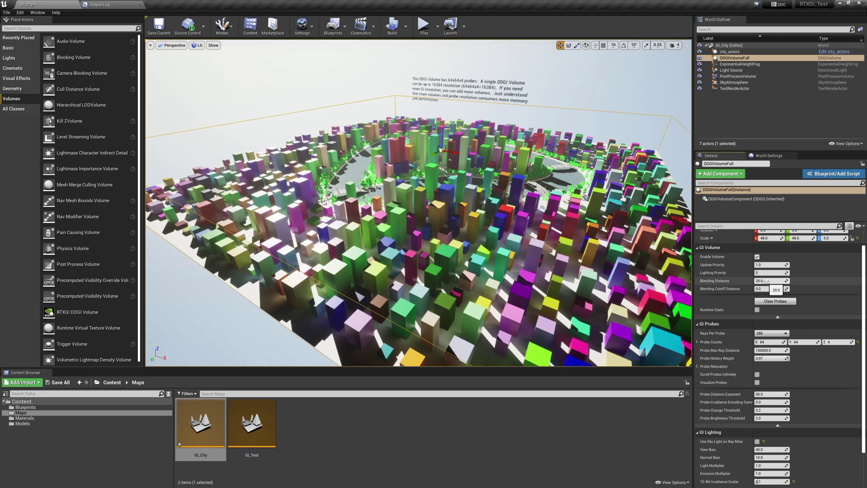
click(767, 281)
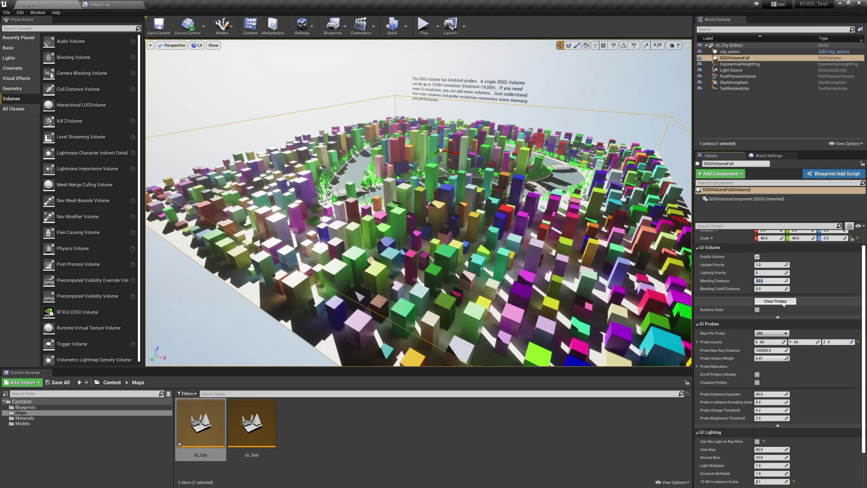
text(2000)
key(Return)
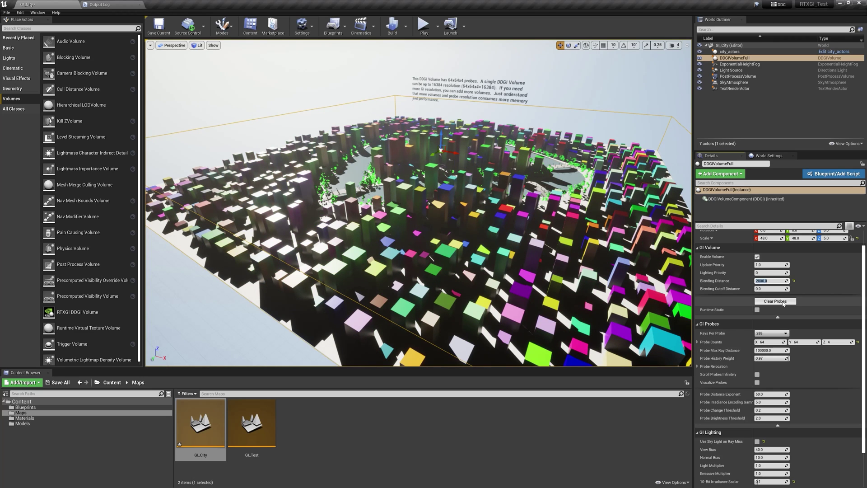
click(784, 304)
drag(452, 226, 407, 88)
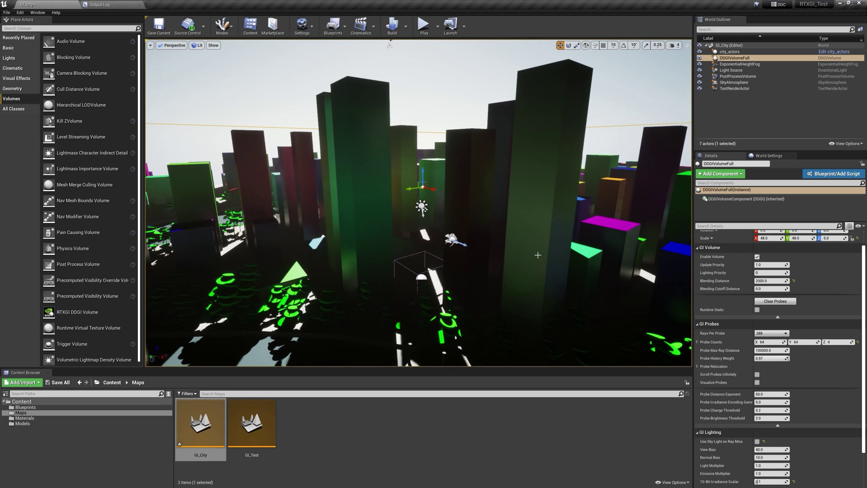
Step: Try Blending Distance 1000, then 500, and fly among the towers to judge the lighting
click(771, 281)
text(1000)
key(Return)
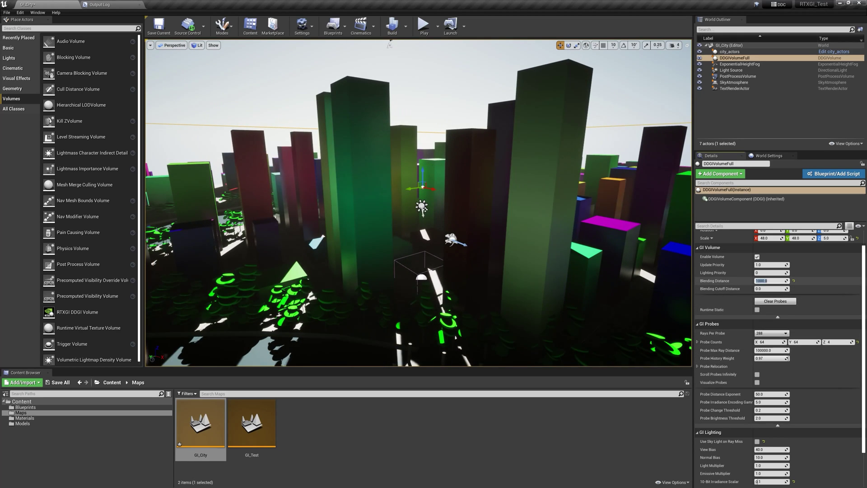
text(500)
key(Return)
right_drag(422, 94, 423, 94)
right_drag(536, 228, 536, 228)
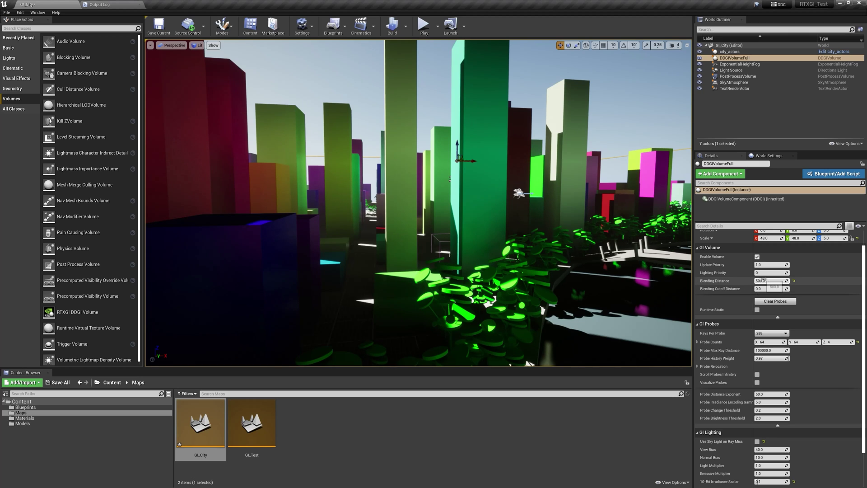
right_drag(450, 179, 450, 179)
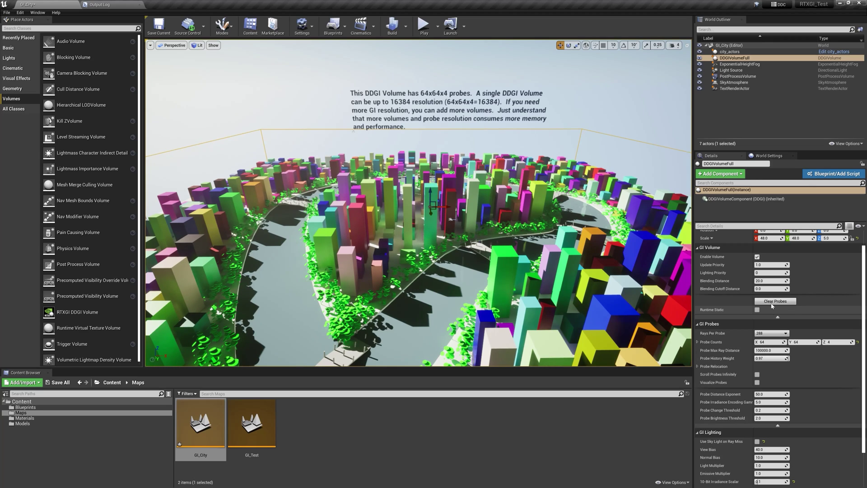
Step: With Blending Distance back at 20.0, clear the volume's probes to rebuild lighting
click(778, 302)
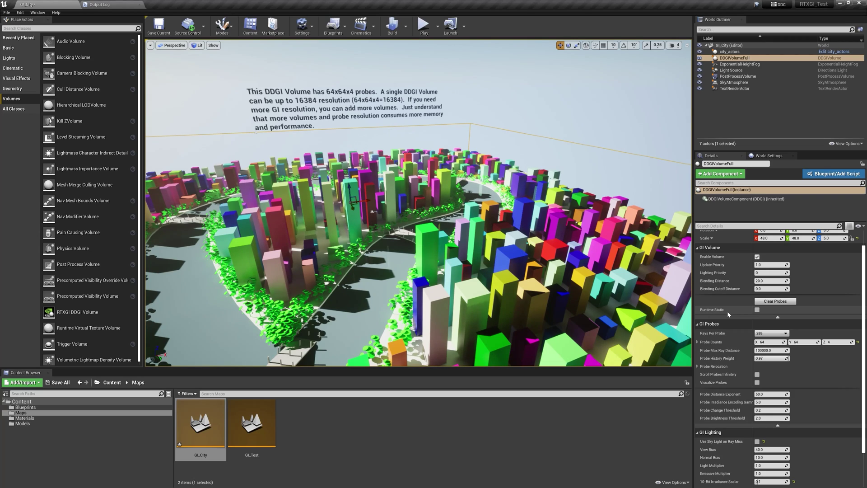
Step: Enable Runtime Static, run 'stat gpu' from the console, and start Play in Editor
click(757, 310)
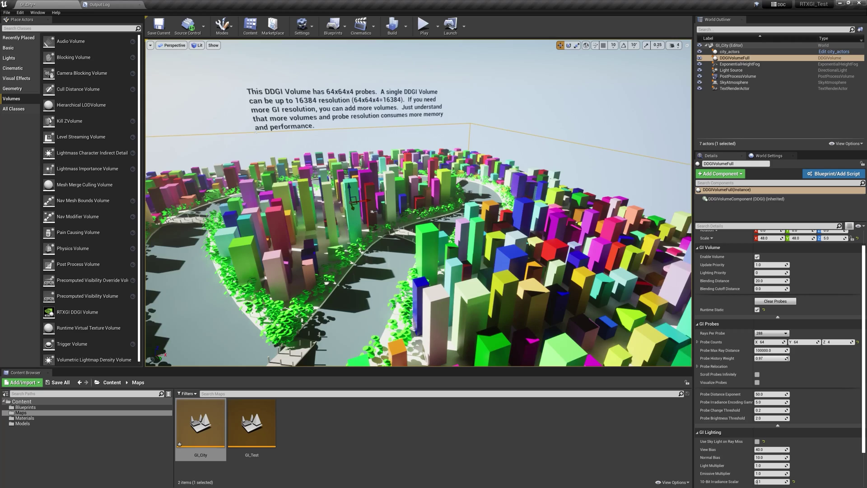
drag(543, 266, 529, 274)
key(grave)
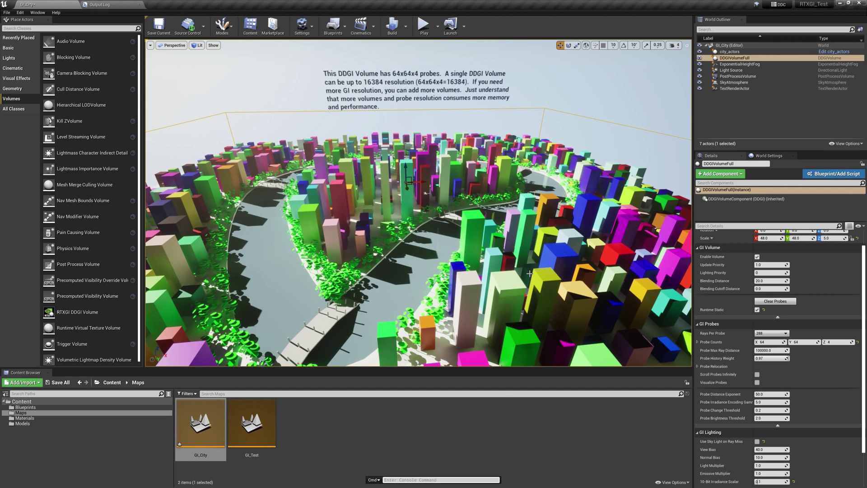
key(Up)
key(Return)
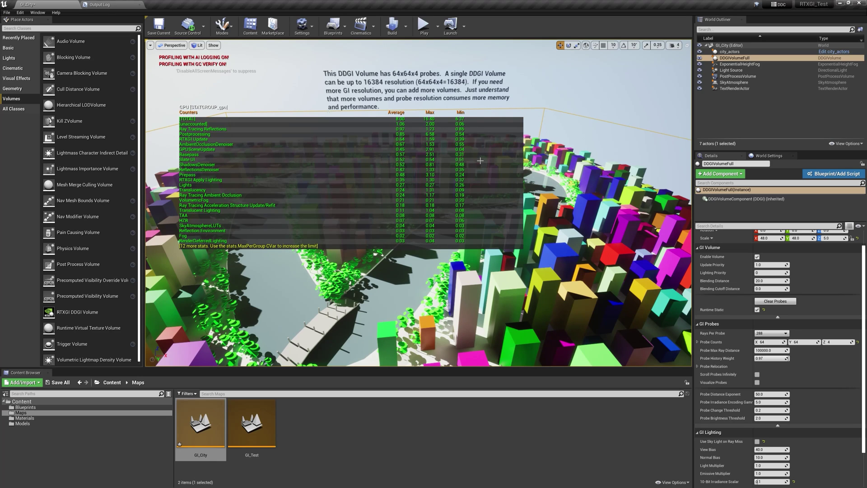
click(425, 32)
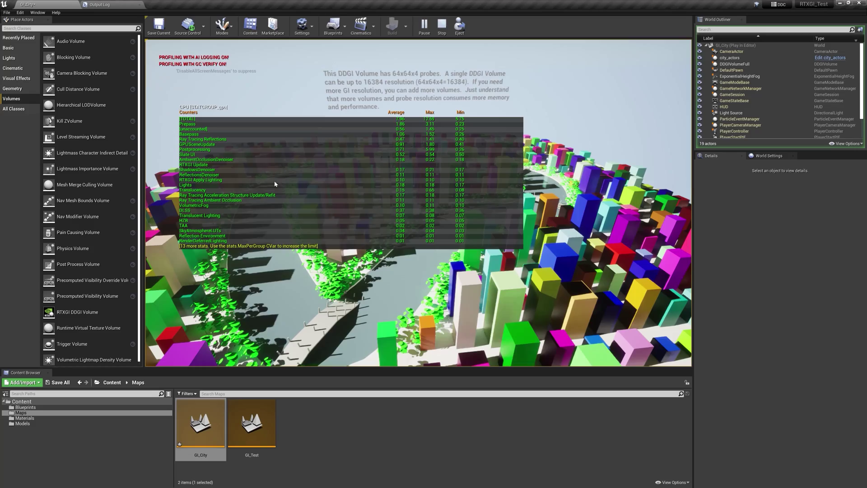
Step: Look around the running city with GPU stats shown, then stop Play in Editor with Esc
click(391, 184)
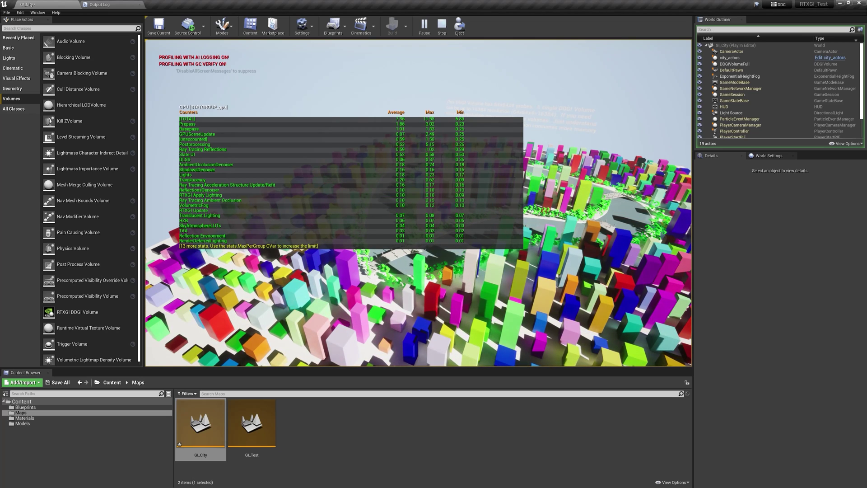
key(Escape)
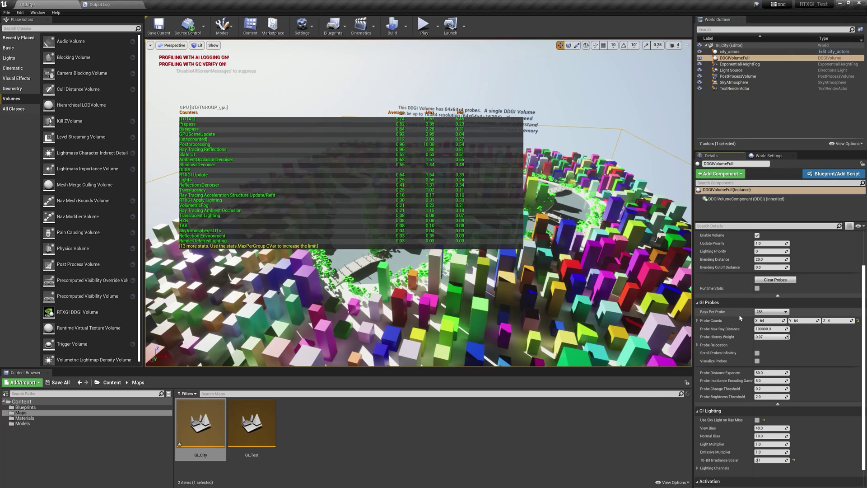
Step: Choose 1008 from the Rays Per Probe dropdown
click(776, 315)
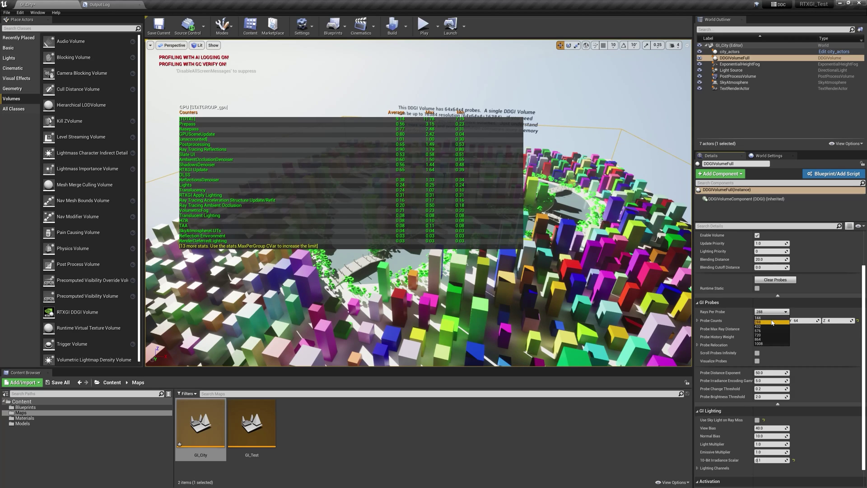
click(763, 343)
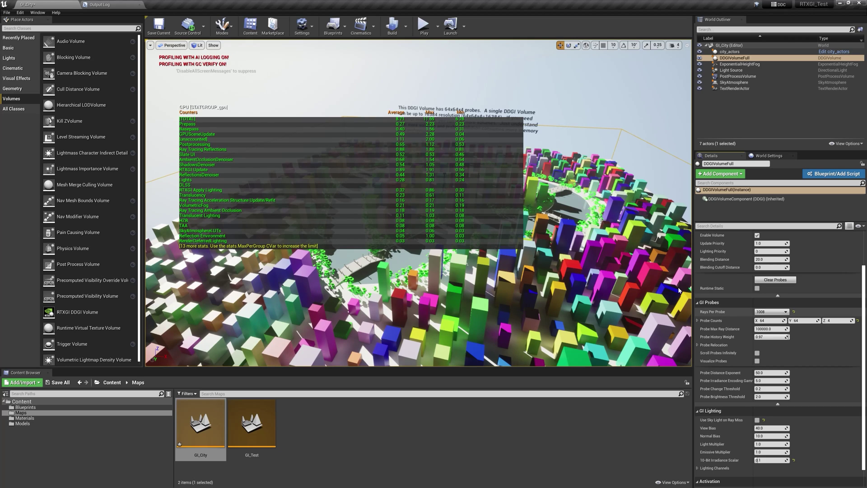
click(301, 26)
click(322, 53)
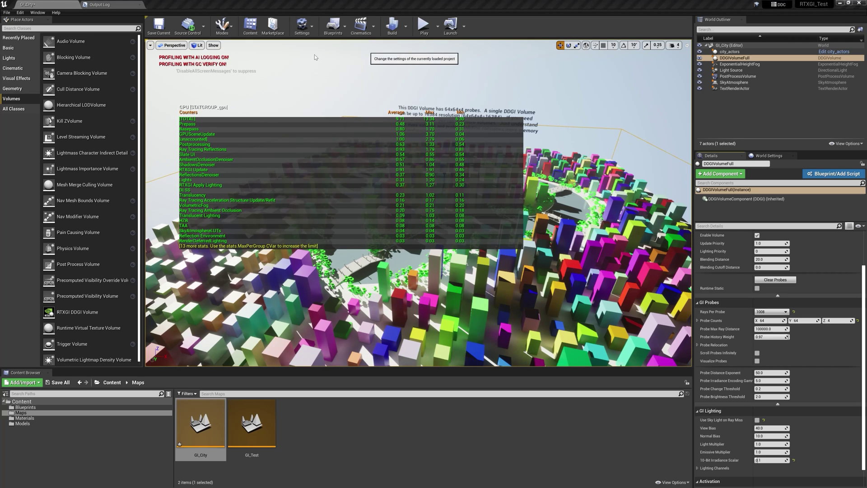
drag(250, 228, 234, 163)
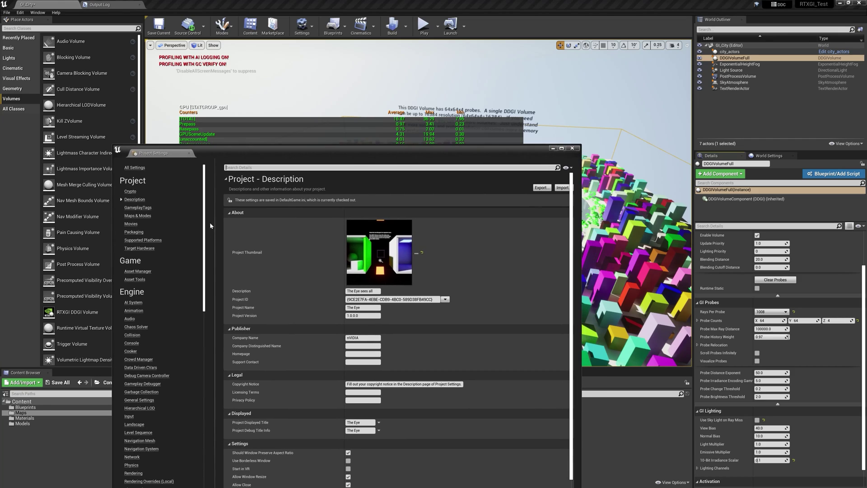
scroll(184, 416, down, 10)
scroll(185, 419, down, 3)
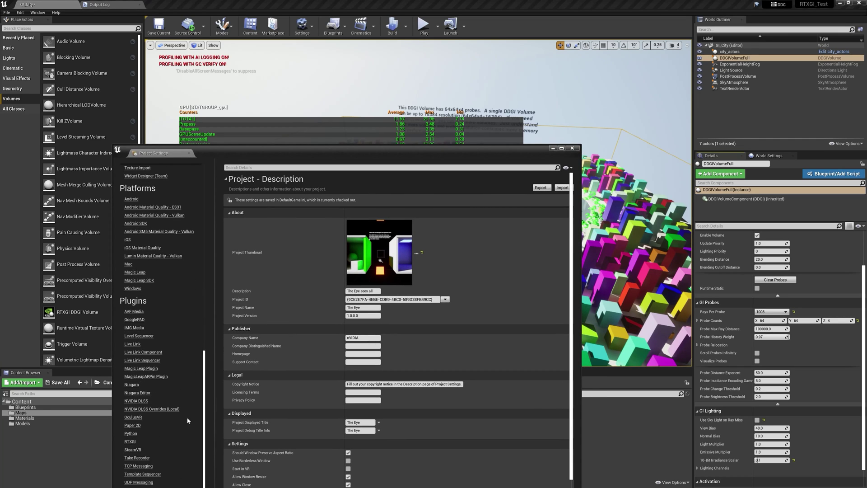
click(131, 443)
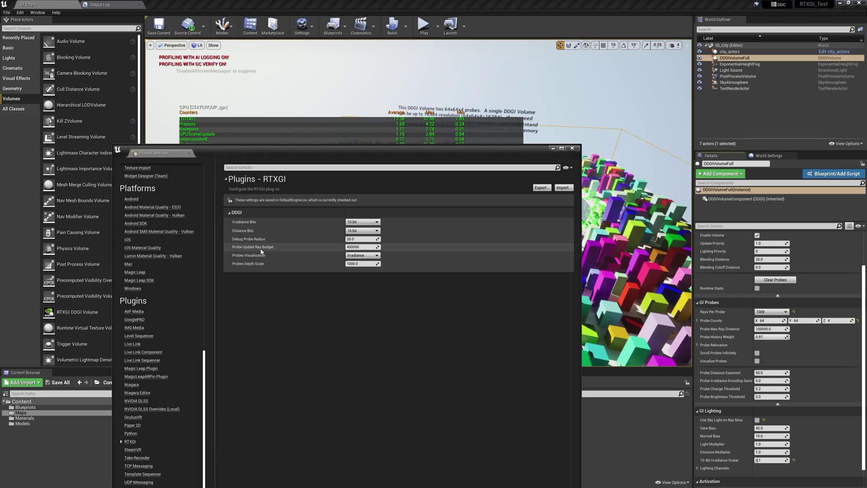
mouse_move(261, 249)
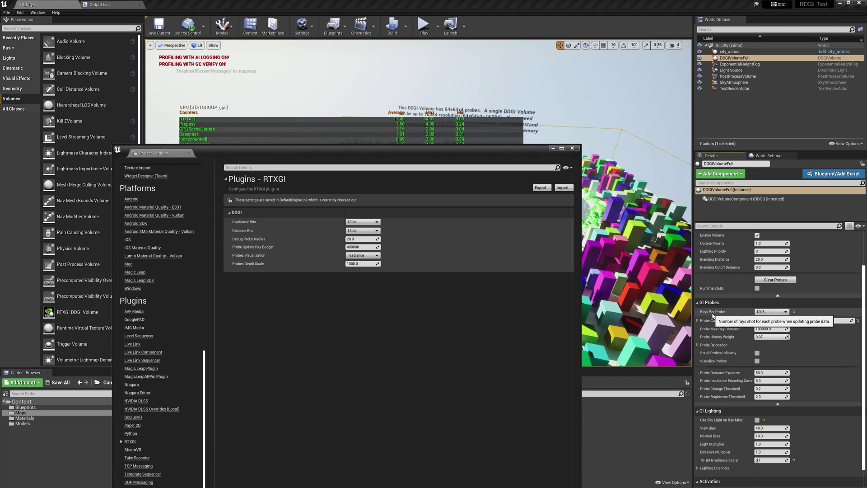
click(360, 247)
click(360, 247)
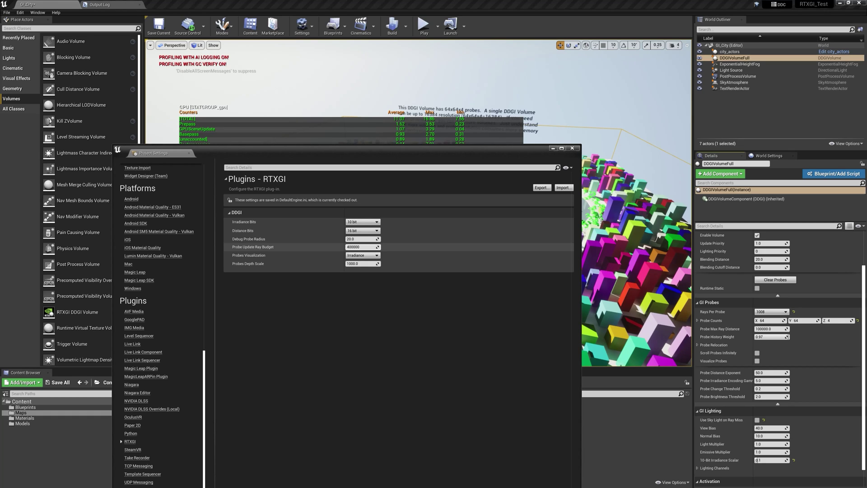
click(795, 313)
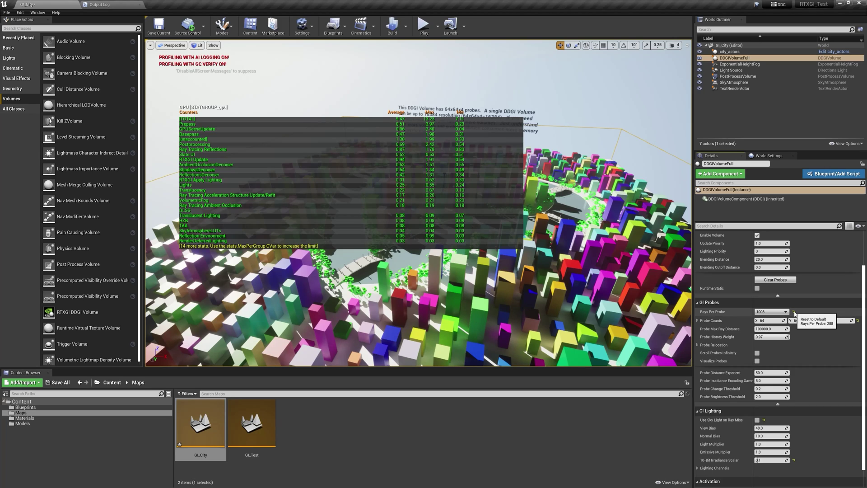
Step: Reset Rays Per Probe to its 288 default, pick 576, then settle on 144
click(795, 313)
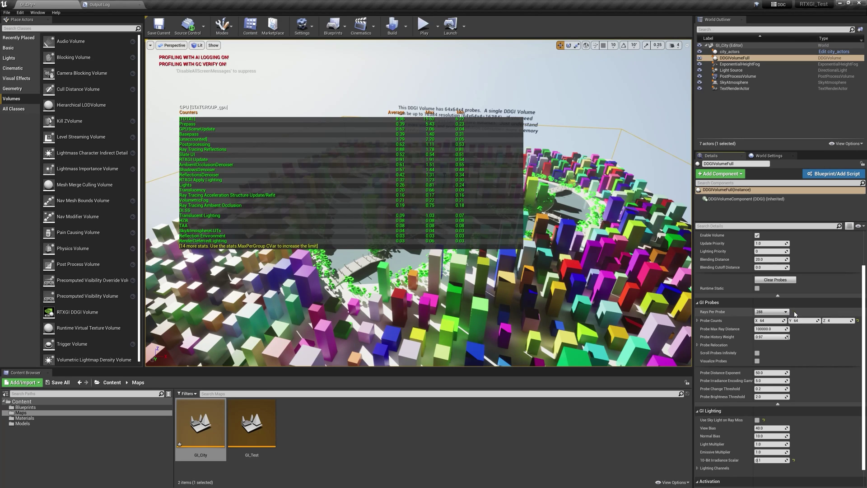
click(771, 311)
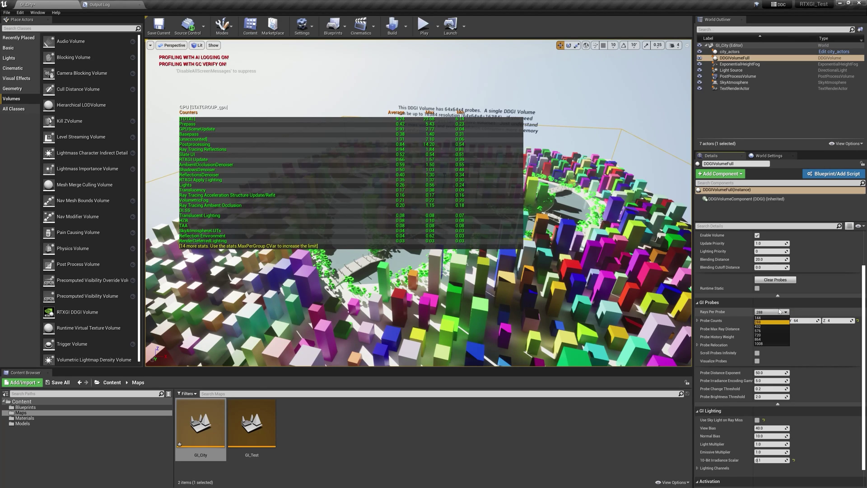
click(761, 331)
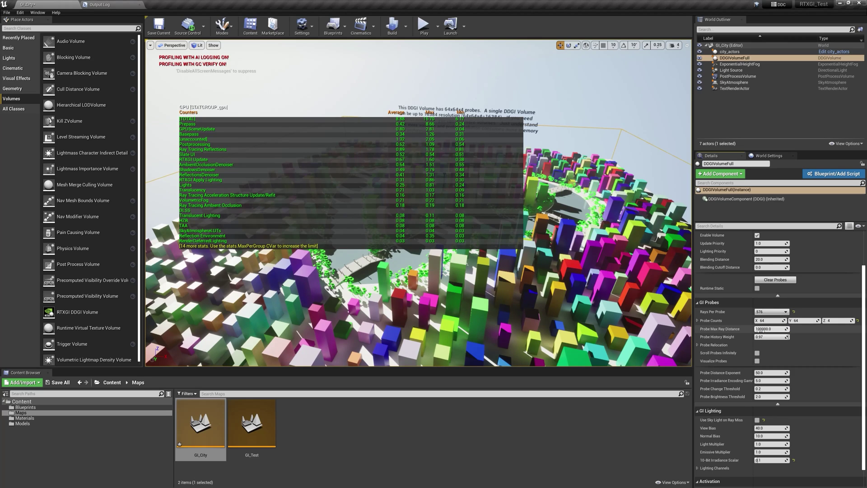
click(769, 311)
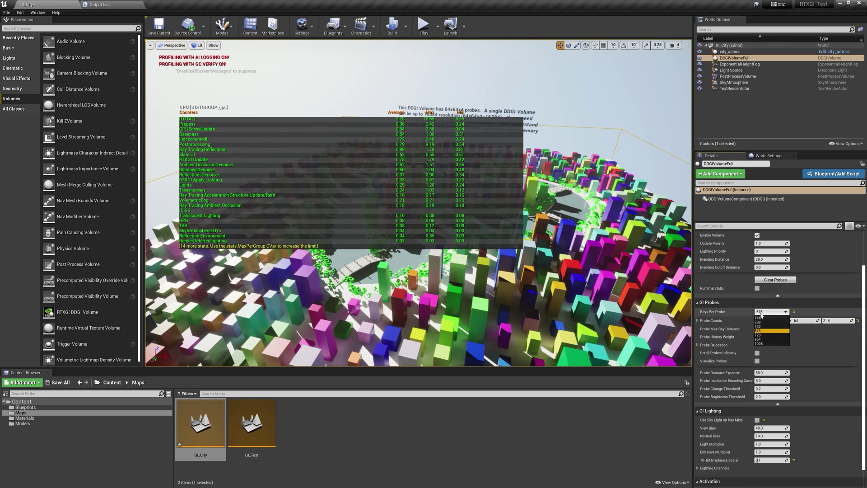
click(763, 320)
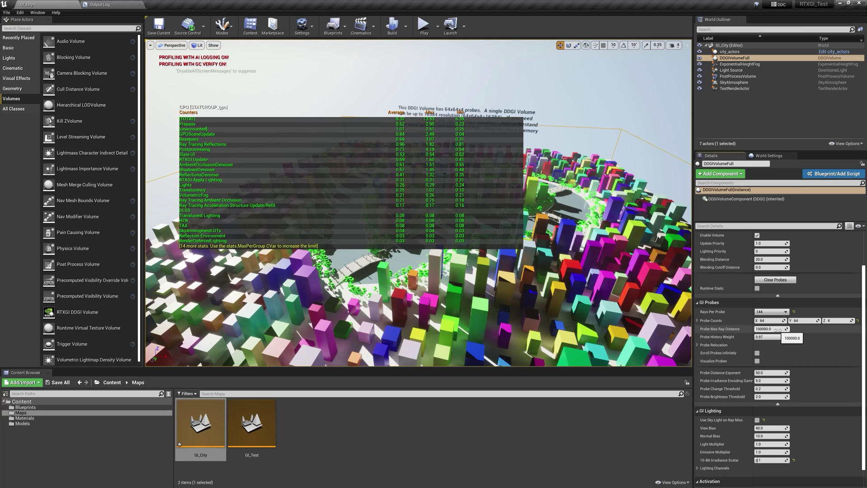
click(778, 330)
text(100)
key(Return)
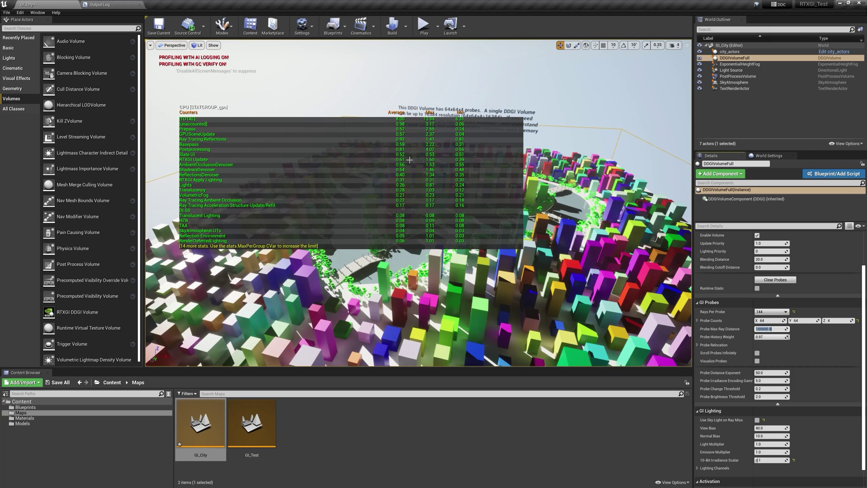
key(Return)
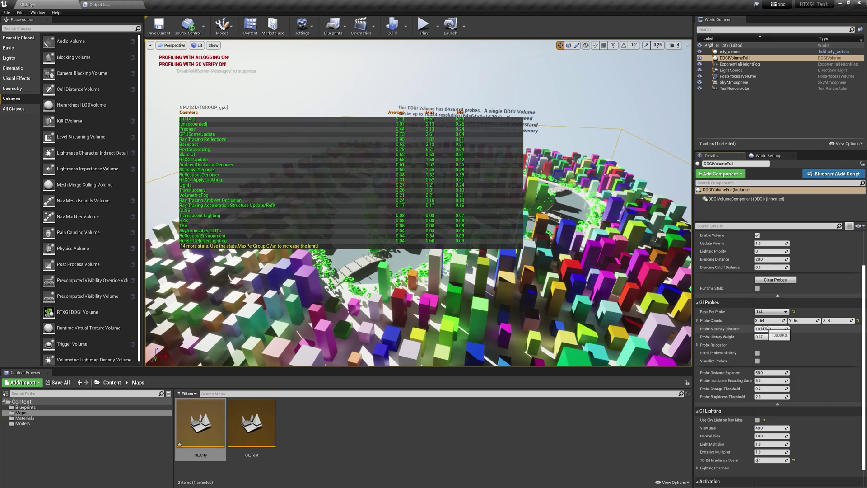
drag(767, 329, 787, 330)
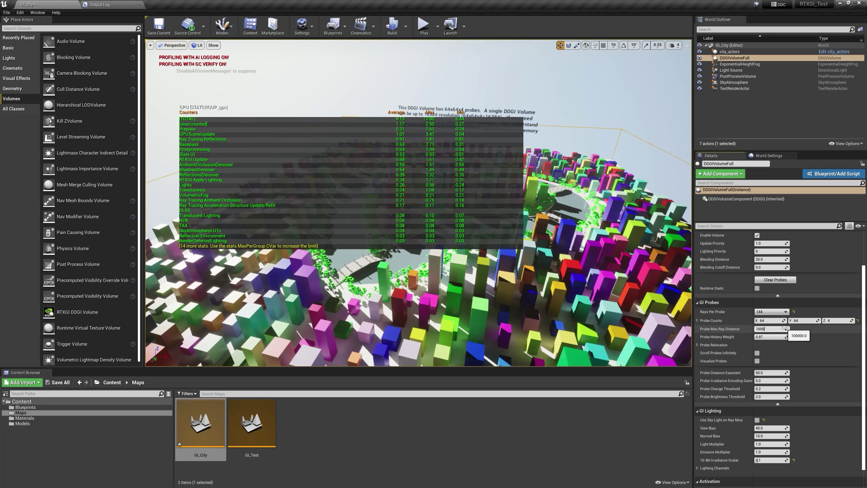
key(Return)
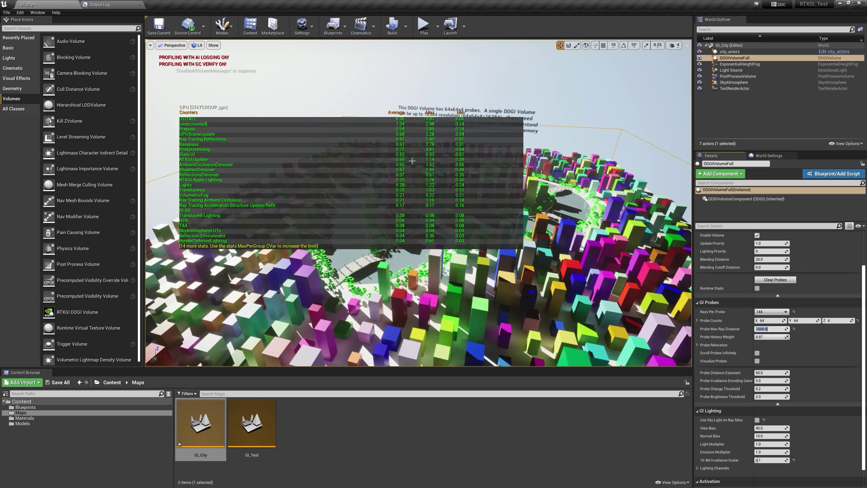
text(100000)
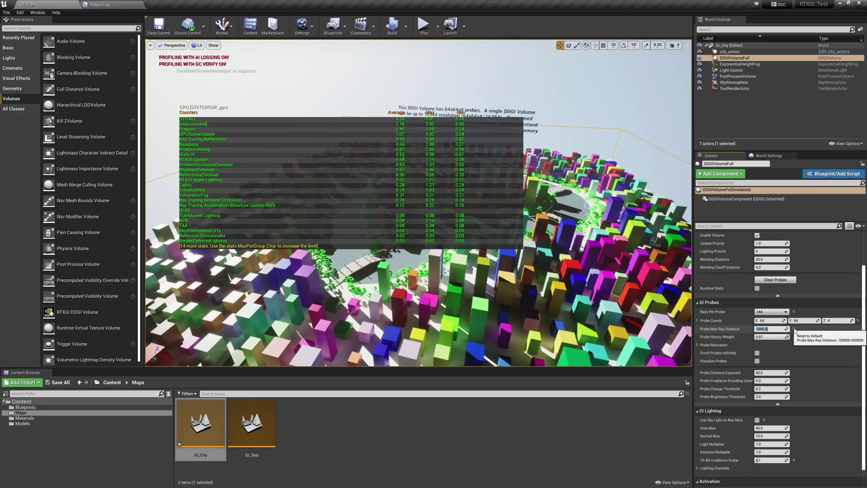
key(Return)
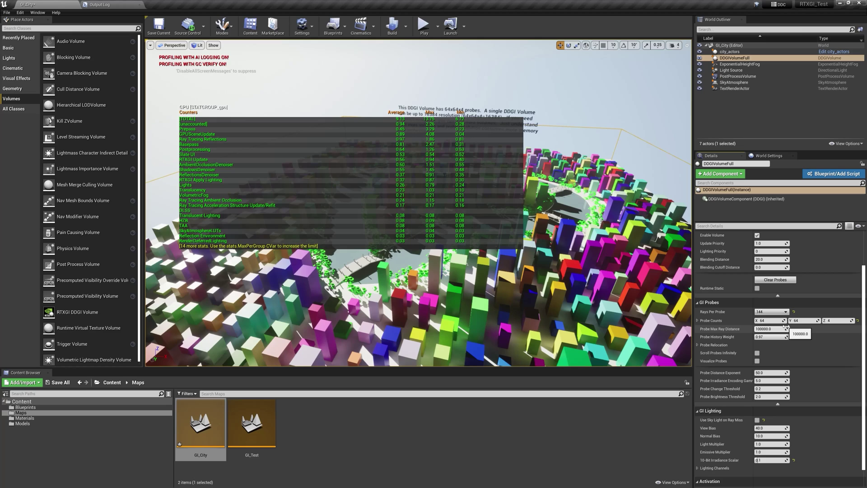
click(771, 330)
click(780, 329)
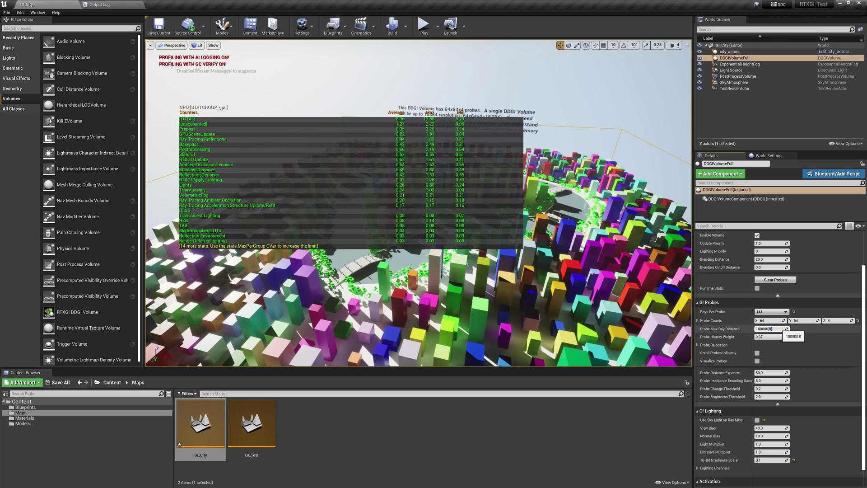
text(00)
key(Return)
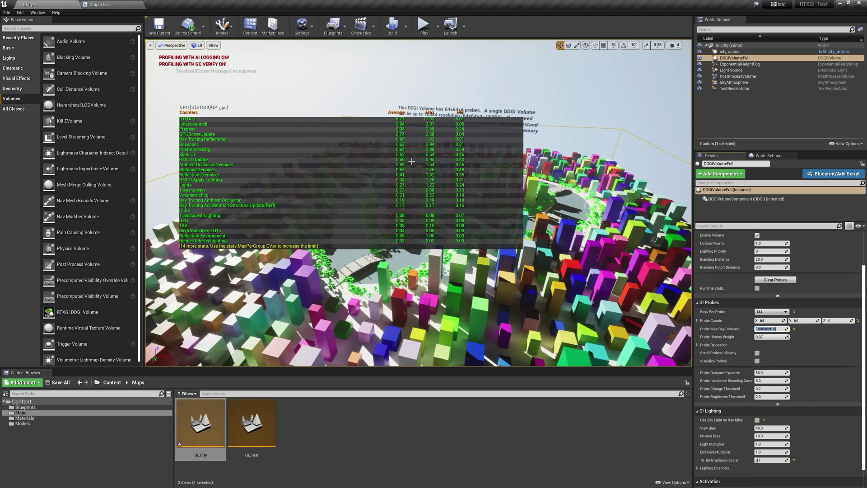
click(793, 329)
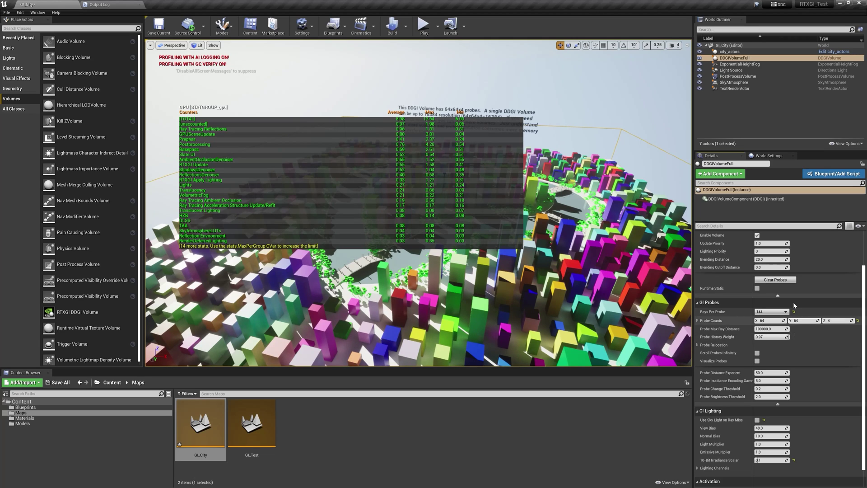
Step: Set Rays Per Probe to 288 and select the Probe History Weight field (0.97)
click(786, 312)
click(808, 327)
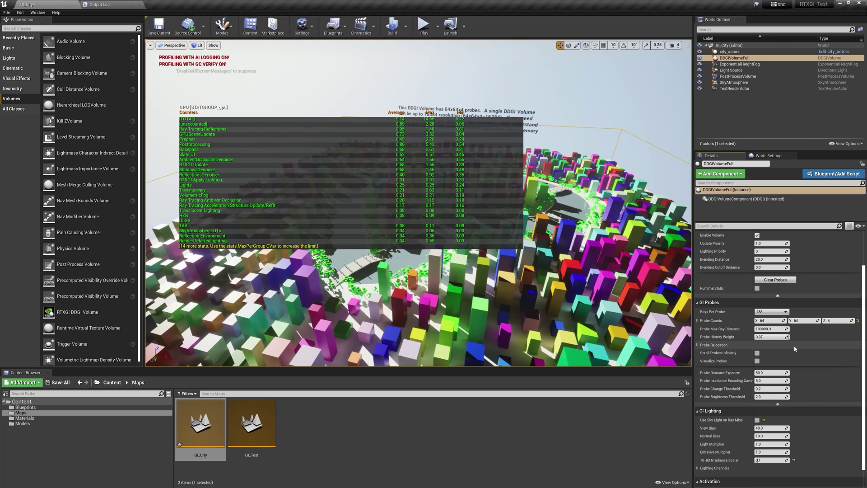
click(770, 337)
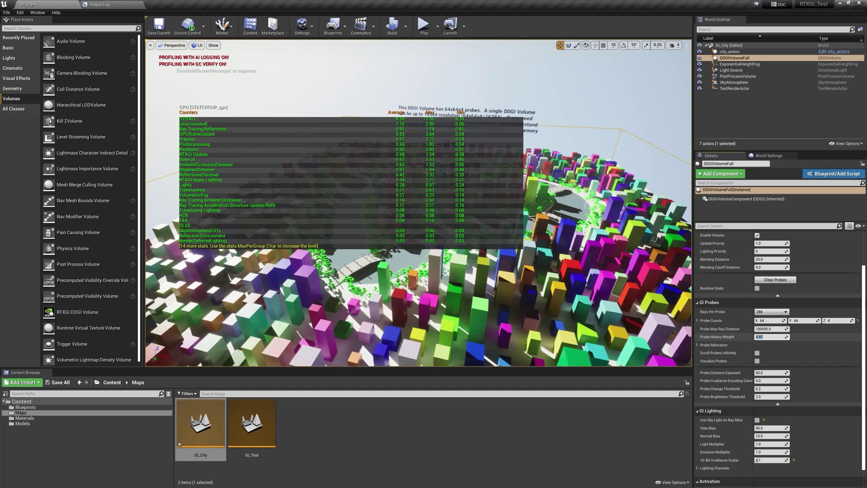
text(.5)
key(Return)
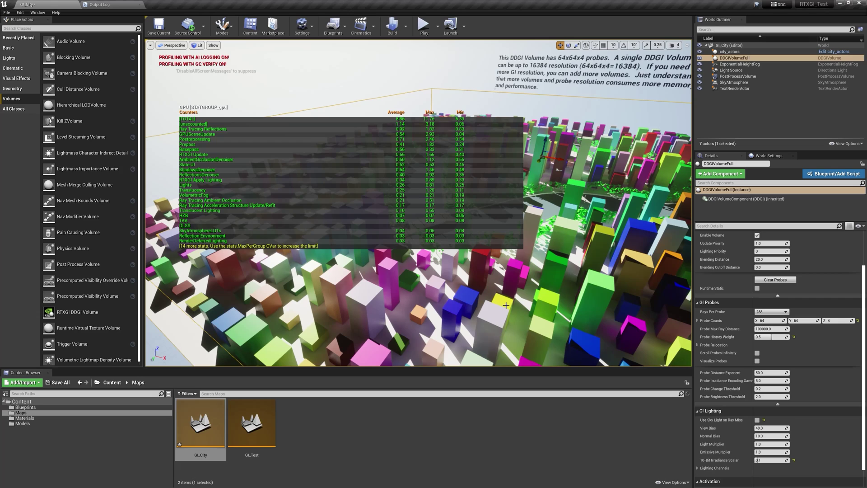
drag(768, 337, 773, 339)
key(BackSpace)
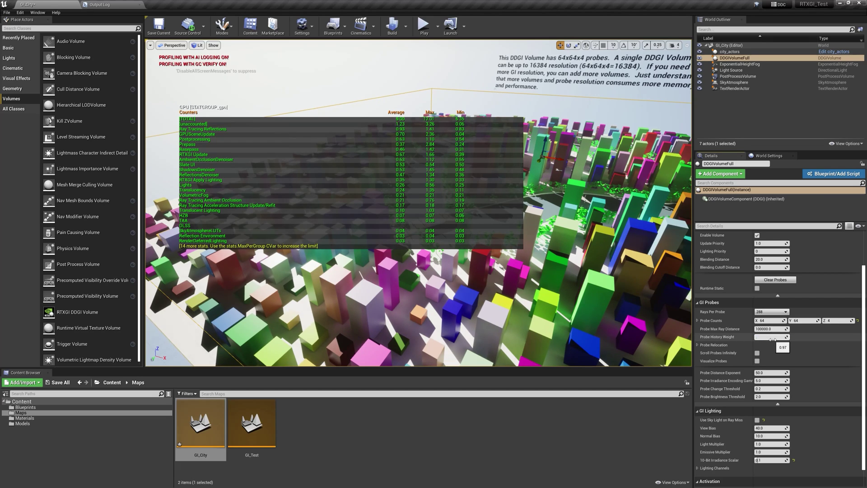
text(1)
key(Return)
key(Return)
text(0.9)
text(7)
key(Return)
click(699, 345)
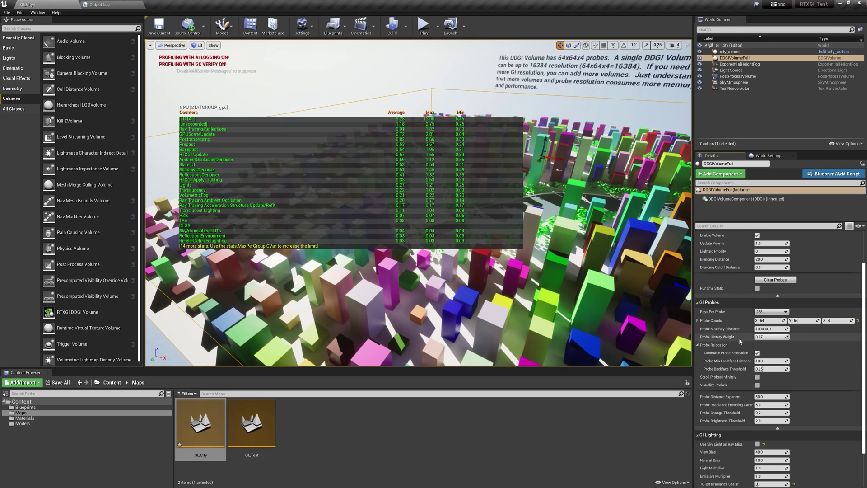
click(698, 345)
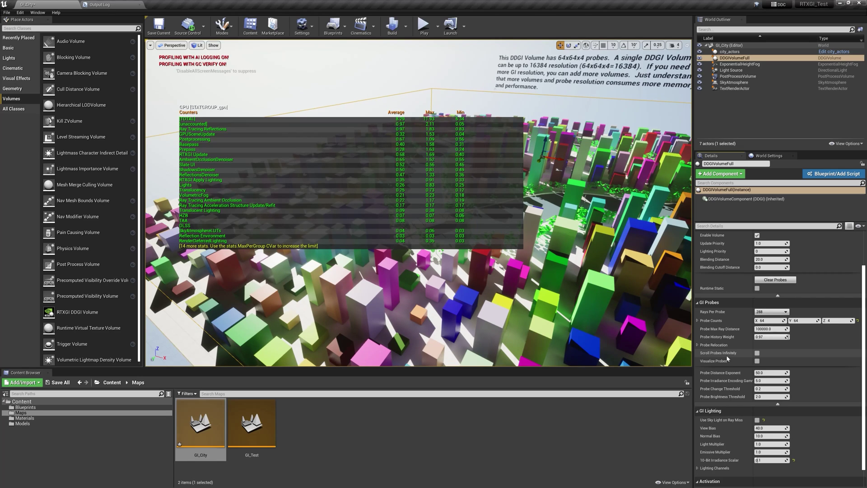
click(757, 361)
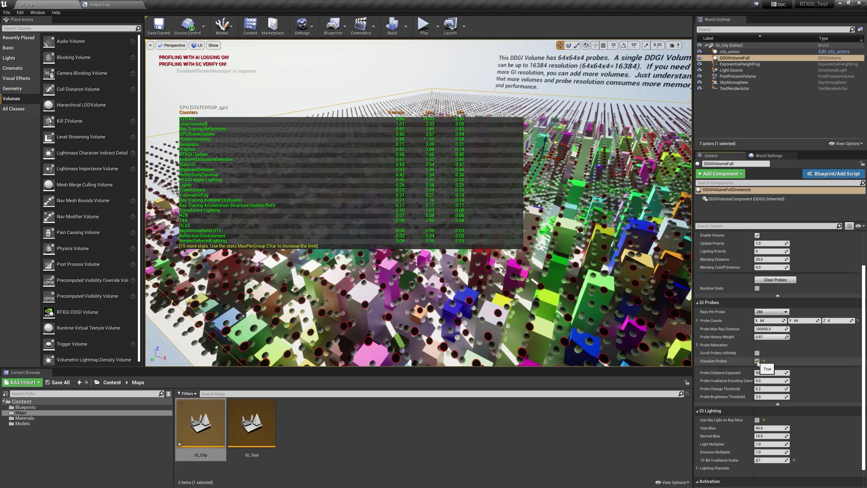
click(757, 361)
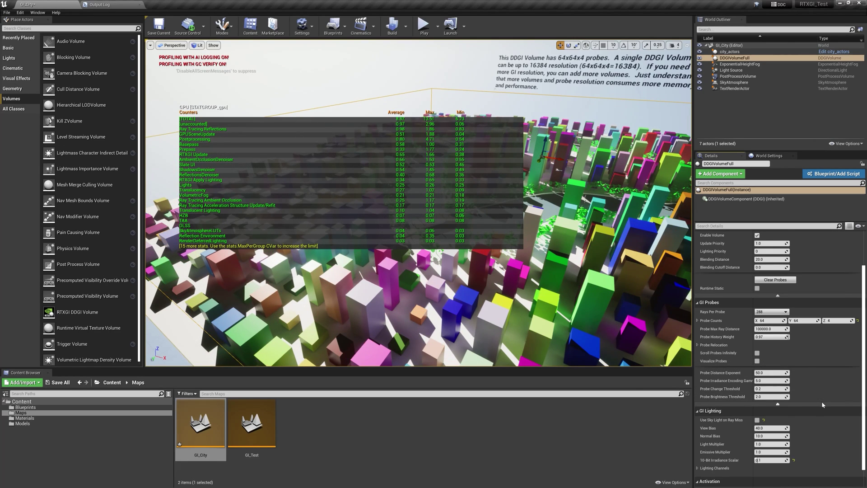
scroll(823, 401, down, 1)
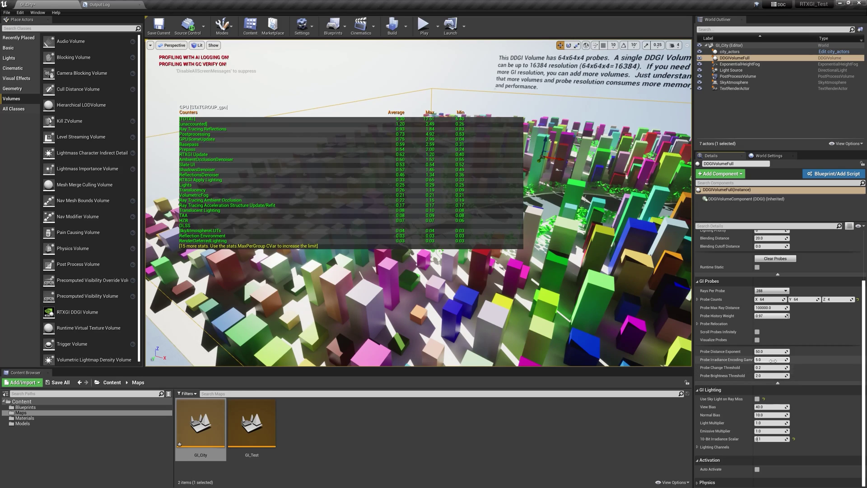
click(777, 360)
key(Return)
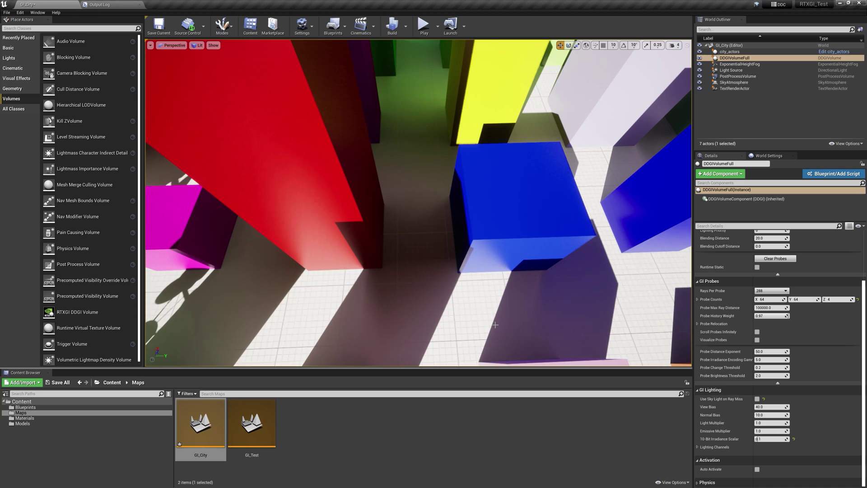
right_drag(448, 220, 406, 155)
Step: Try View Bias 80, then set it to 60, flying over the blocks to compare lighting
right_drag(447, 302, 436, 293)
click(768, 407)
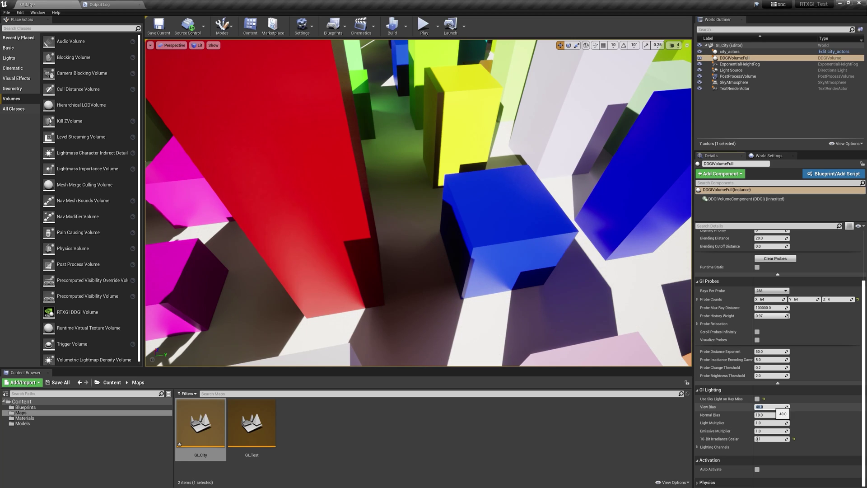
text(80)
key(Return)
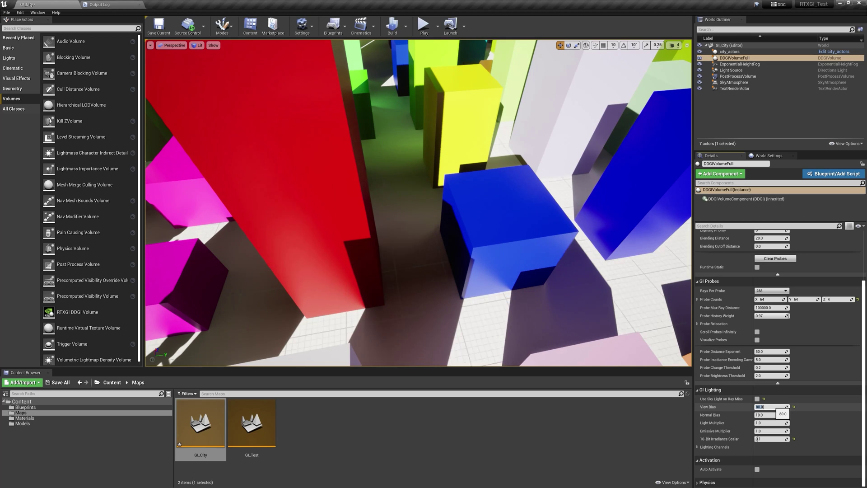
text(60)
key(Return)
right_drag(419, 203, 573, 312)
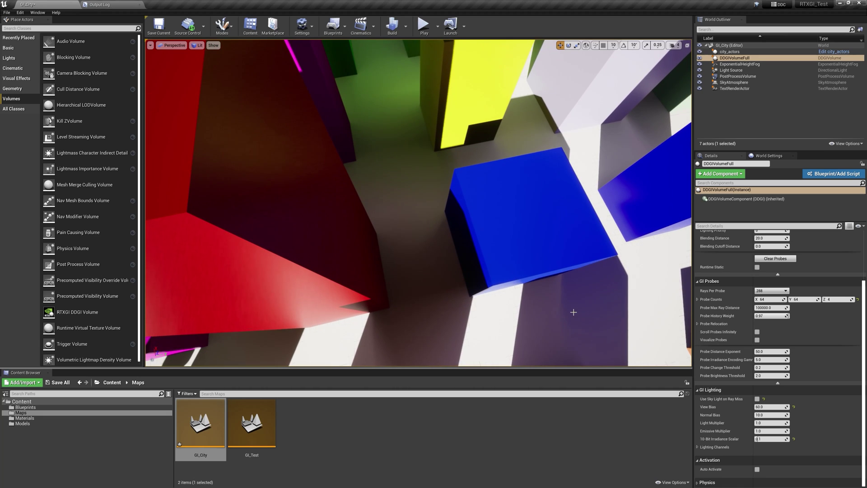
Step: Reset View Bias to 40, then try Normal Bias 20 and 100 before settling on 10
click(794, 407)
right_drag(565, 271, 538, 244)
click(771, 415)
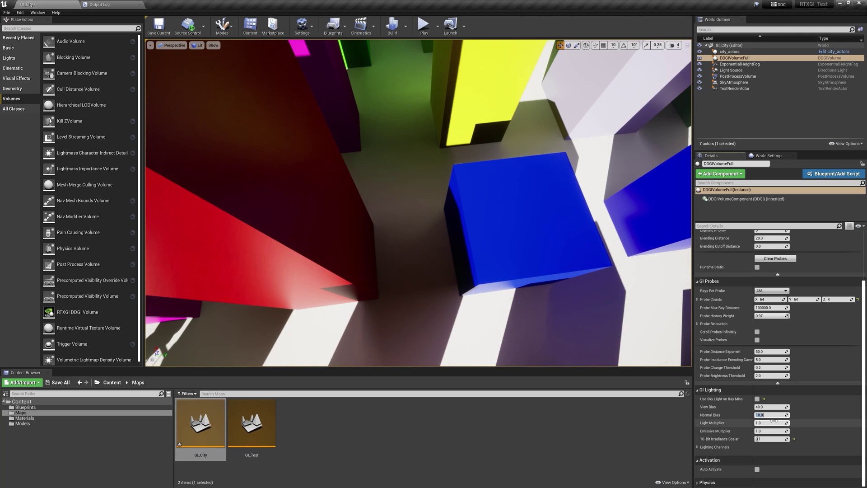
text(20)
key(Return)
text(100)
key(Return)
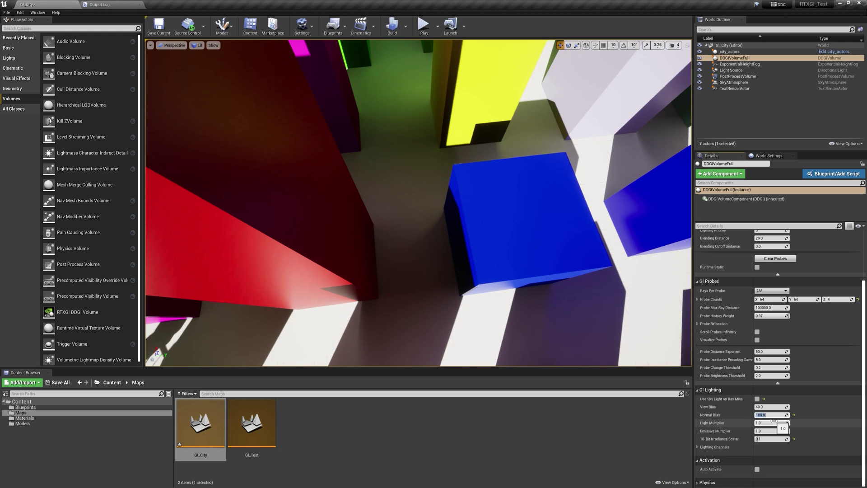
text(10)
key(Return)
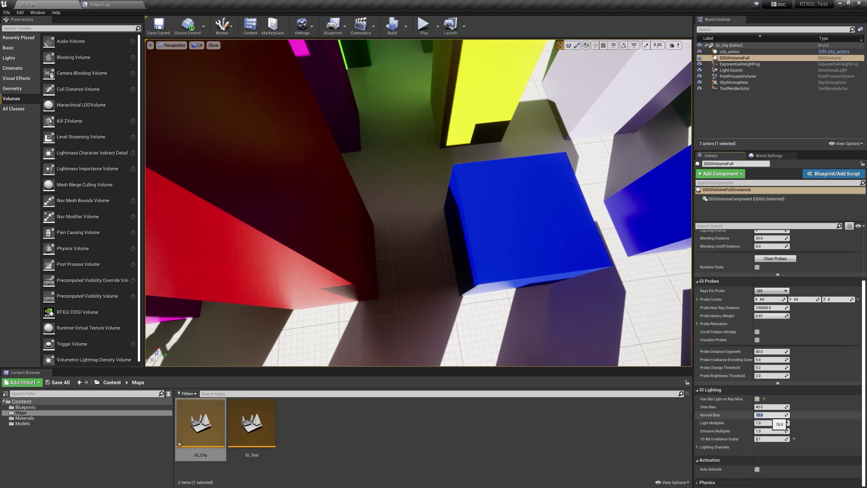
Step: Compare View Bias at 200 and 20, leaving it at 40.0
click(769, 407)
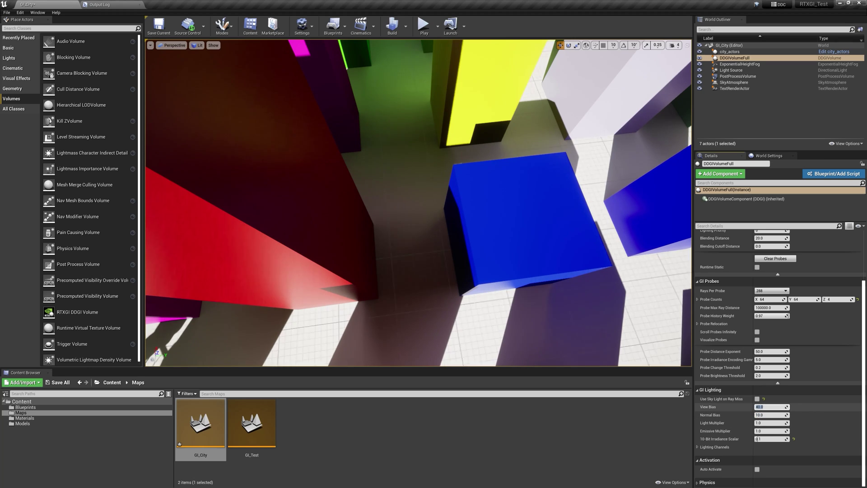
text(200)
key(Return)
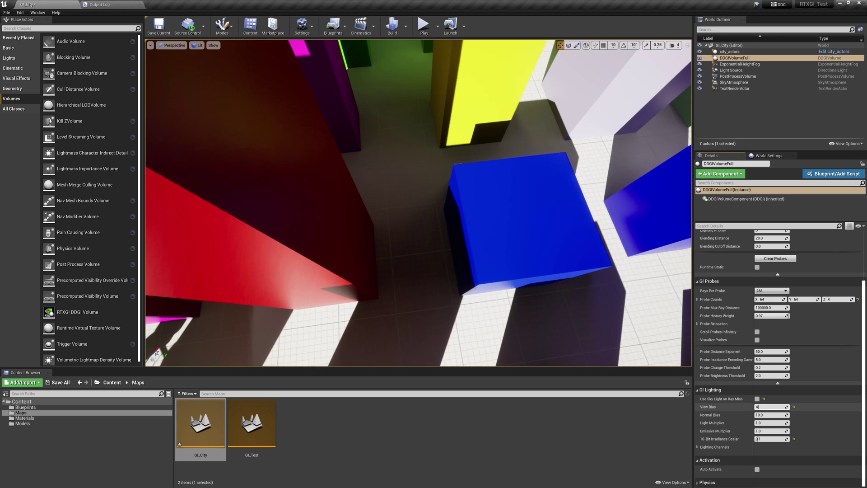
text(40)
key(Return)
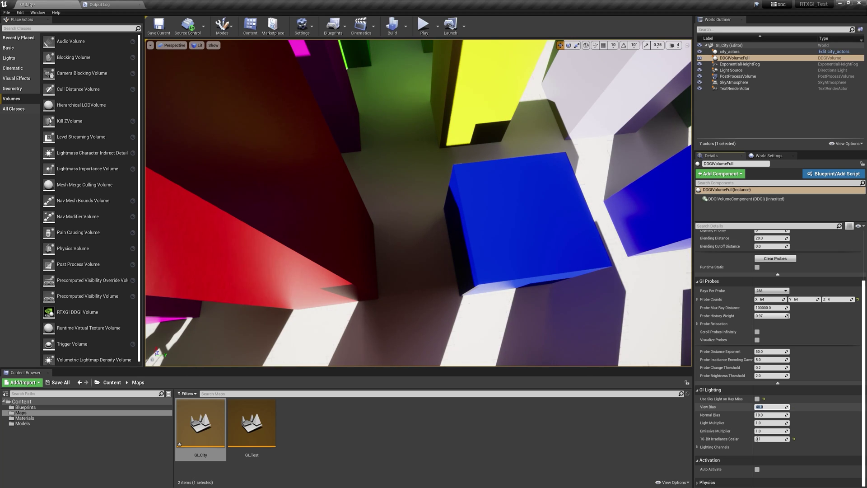
text(20)
key(Return)
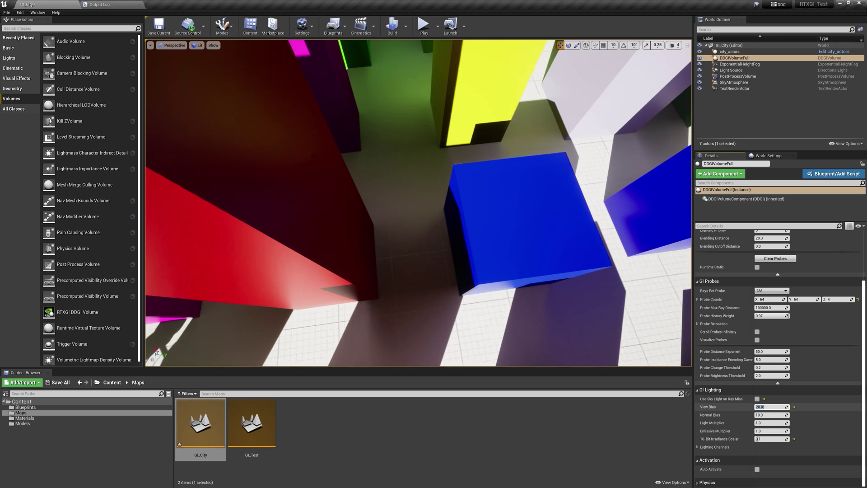
text(40)
key(Return)
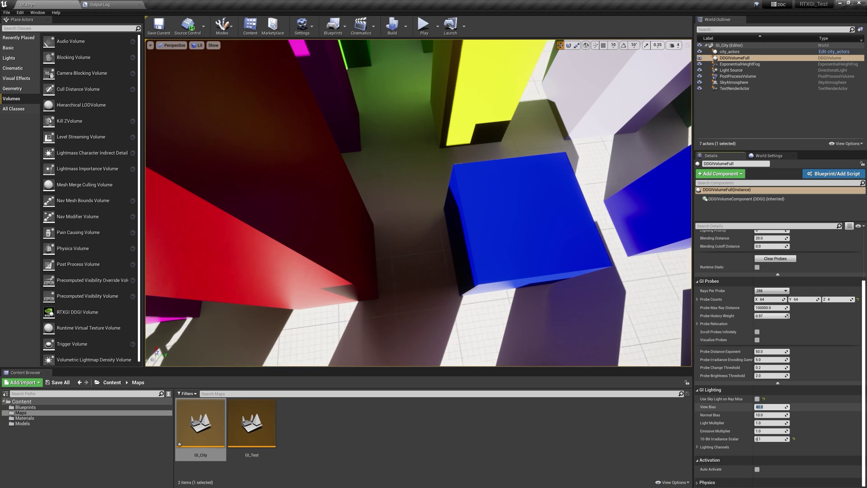
right_drag(610, 310, 578, 302)
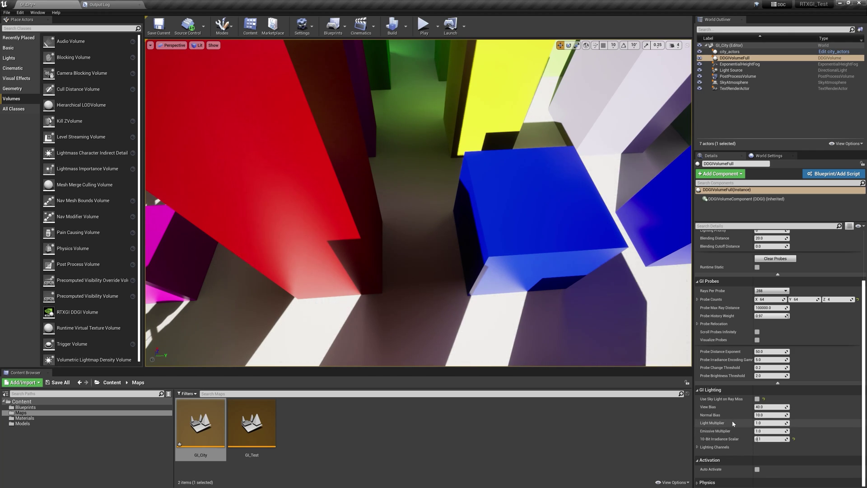
Step: Try Light Multiplier values 2, 0.2 and 10, flying up over the city to compare
click(770, 423)
text(2)
key(Return)
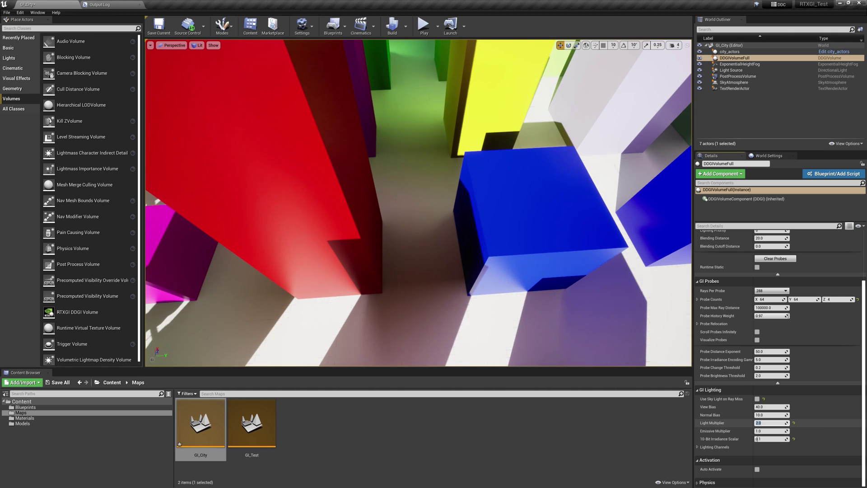
text(0.2)
key(Return)
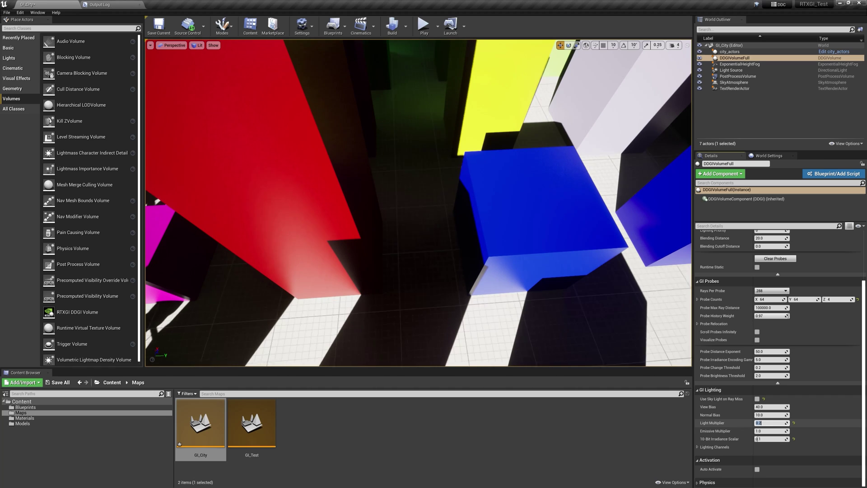
text(10)
key(Return)
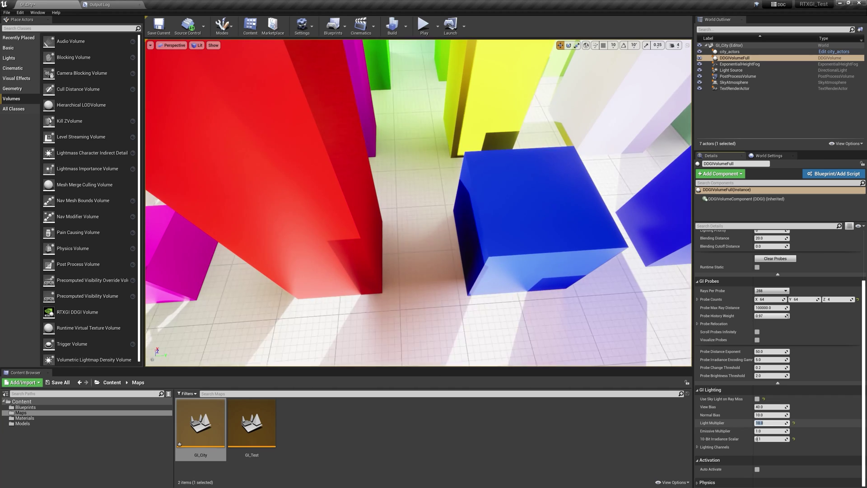
right_drag(418, 203, 418, 236)
Step: Restore Light Multiplier to 1.0
click(771, 423)
text(1)
key(Return)
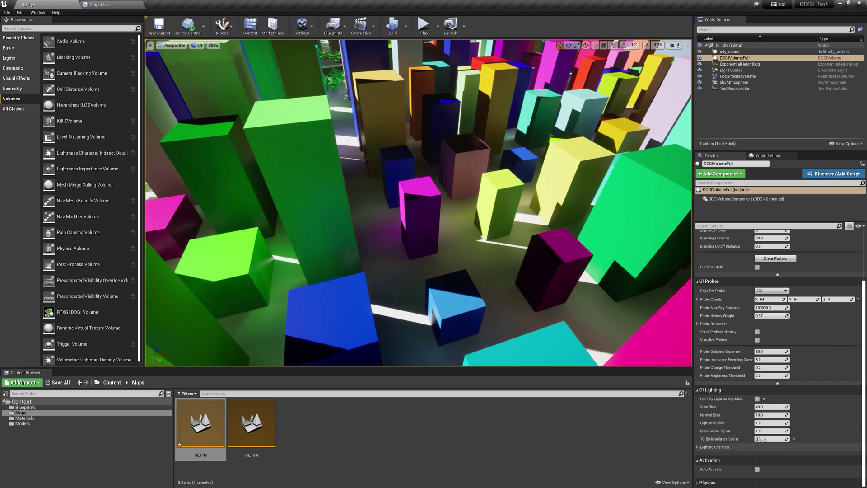
Step: Set the DDGI volume's Emissive Multiplier to 2 for a preview, then back to 1
click(770, 431)
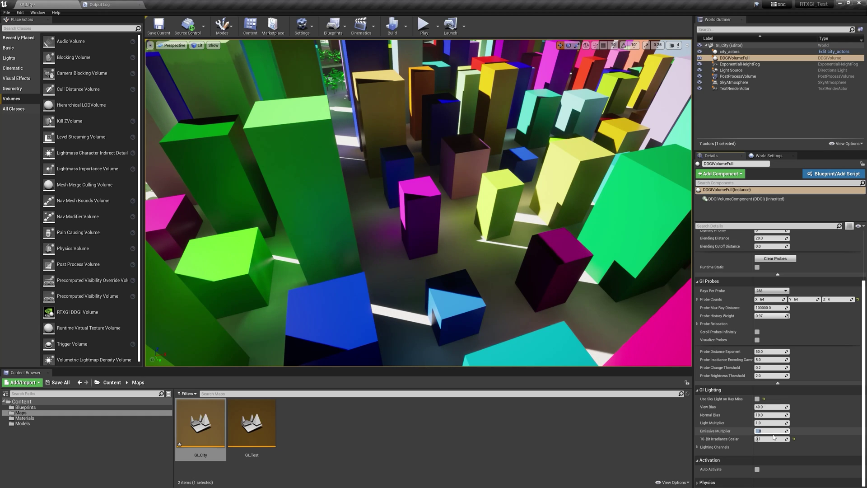
text(2)
key(Return)
text(1)
key(Return)
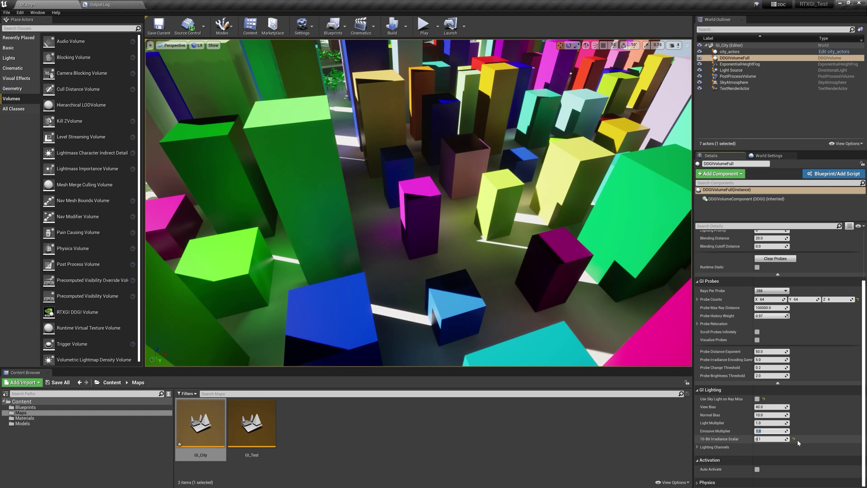
Step: Open Project Settings on the Plugins > RTXGI page
click(303, 23)
click(322, 53)
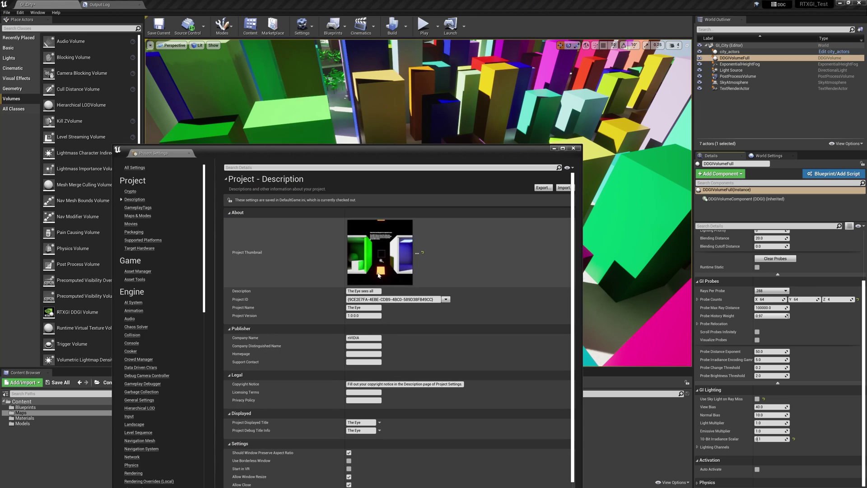
scroll(183, 378, down, 10)
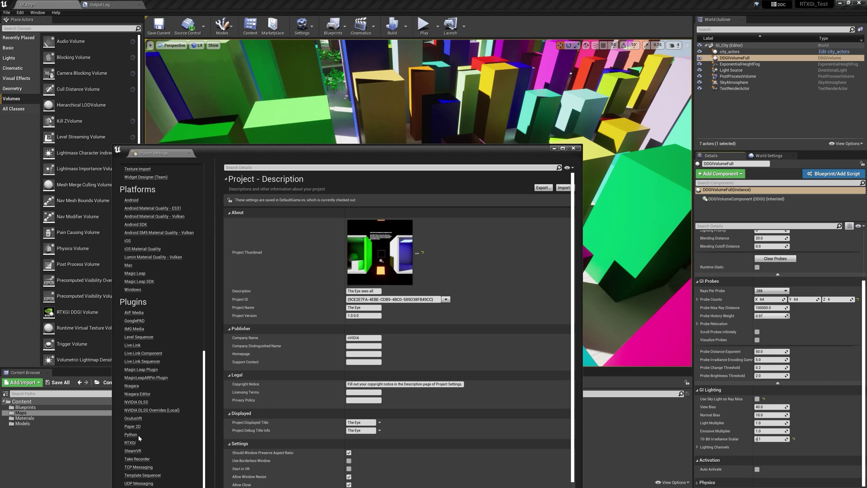
click(131, 443)
drag(339, 153, 226, 96)
Step: Set Irradiance Bits to 32 bit and fly the camera over the city
mouse_move(137, 172)
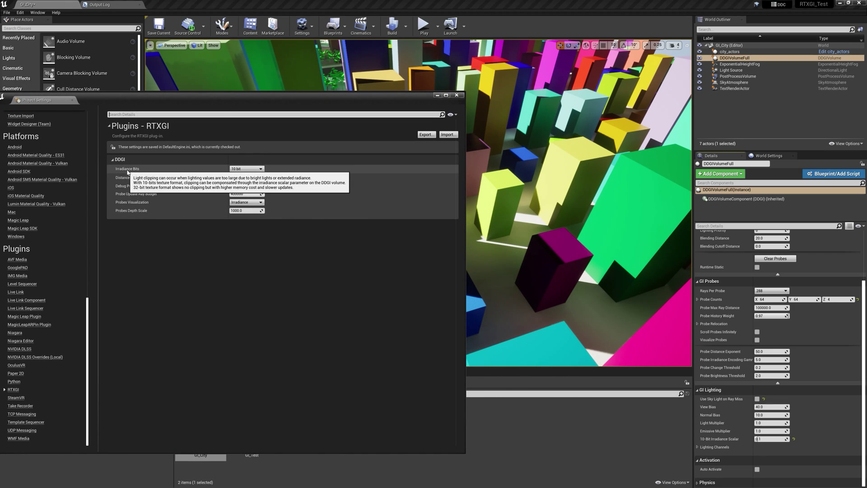
click(249, 169)
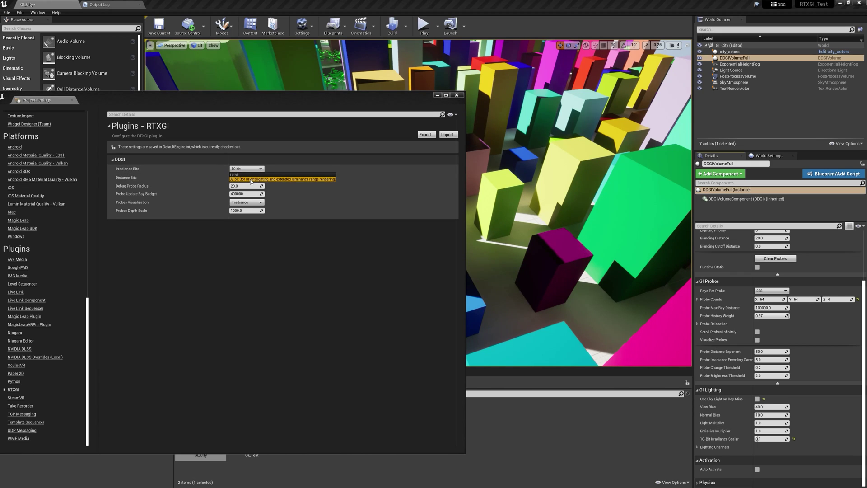
click(251, 179)
drag(380, 99, 321, 322)
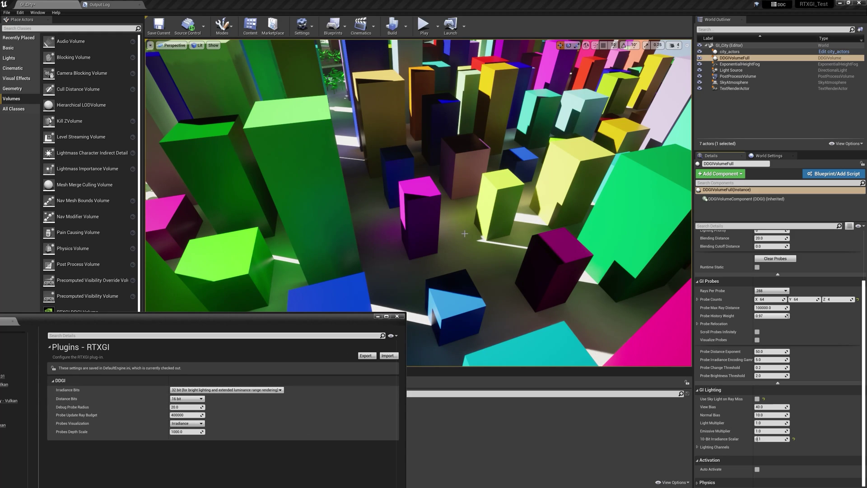
right_drag(465, 234, 484, 229)
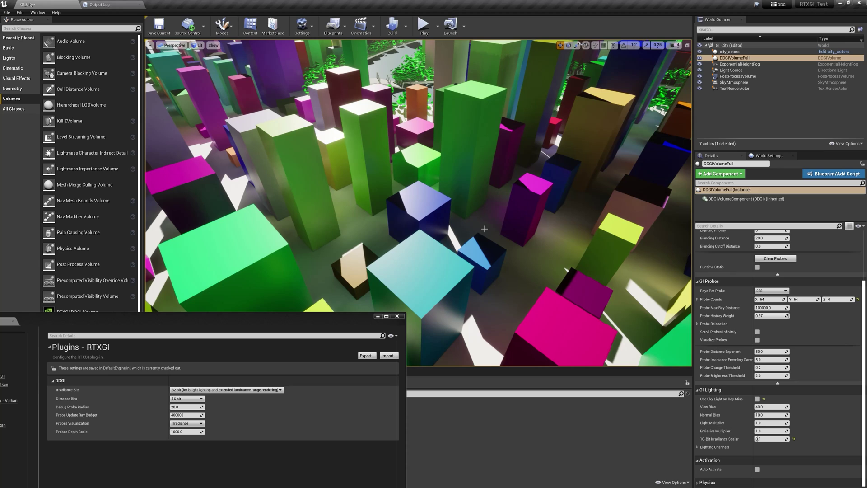
right_drag(485, 229, 487, 221)
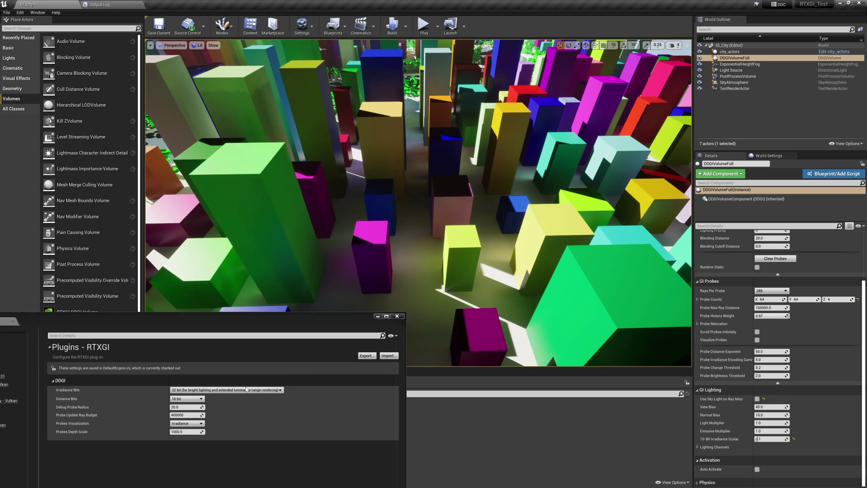
Step: Set Irradiance Bits to 10 bit and the 10-Bit Irradiance Scalar to 1.0
click(195, 390)
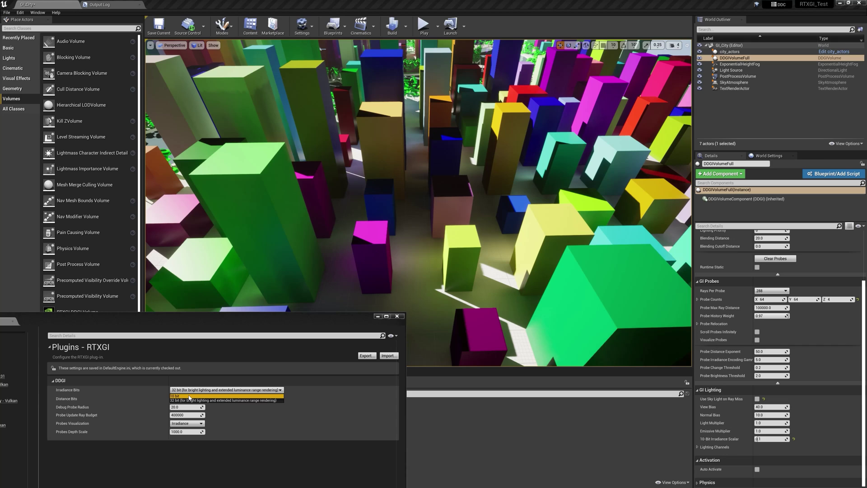
key(Return)
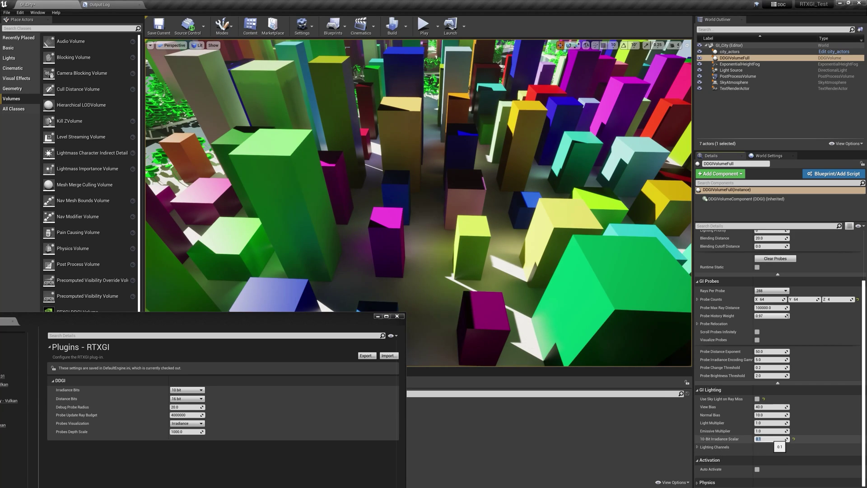
text(1.0)
key(Return)
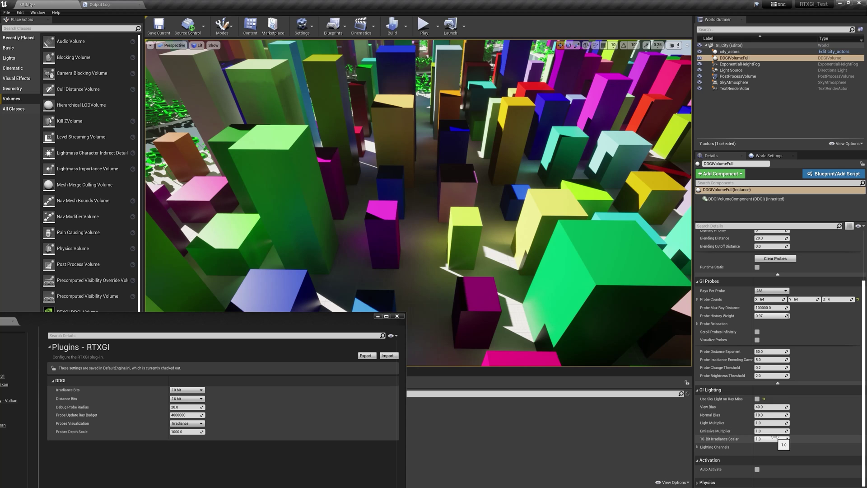
Step: Fly forward through the city, then change Irradiance Bits from 32 bit to 10 bit
right_drag(421, 204, 396, 212)
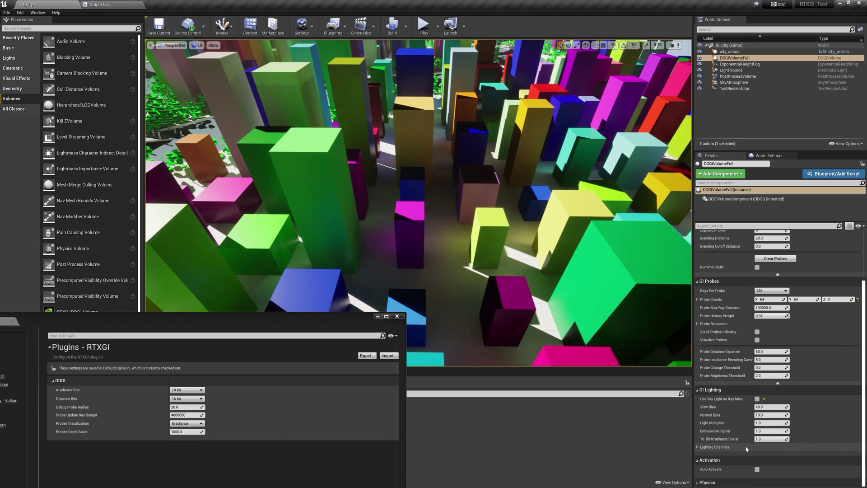
mouse_move(521, 261)
right_down()
mouse_move(513, 275)
mouse_move(521, 261)
right_up()
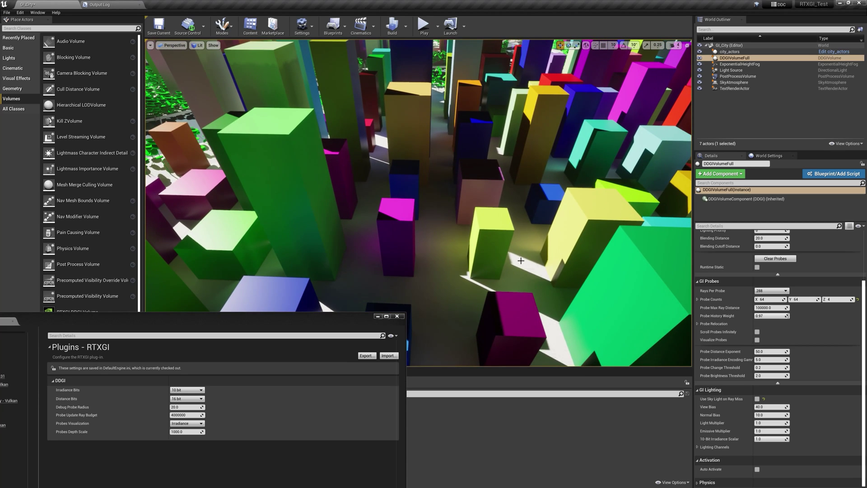
click(187, 390)
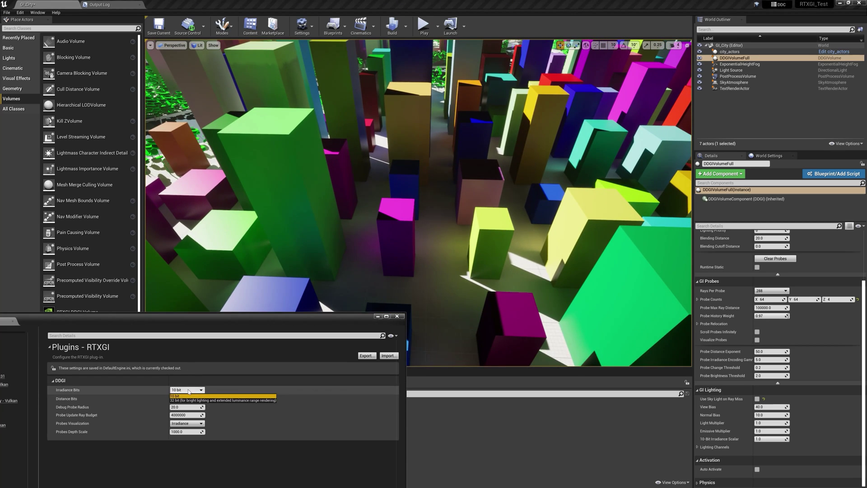
click(223, 400)
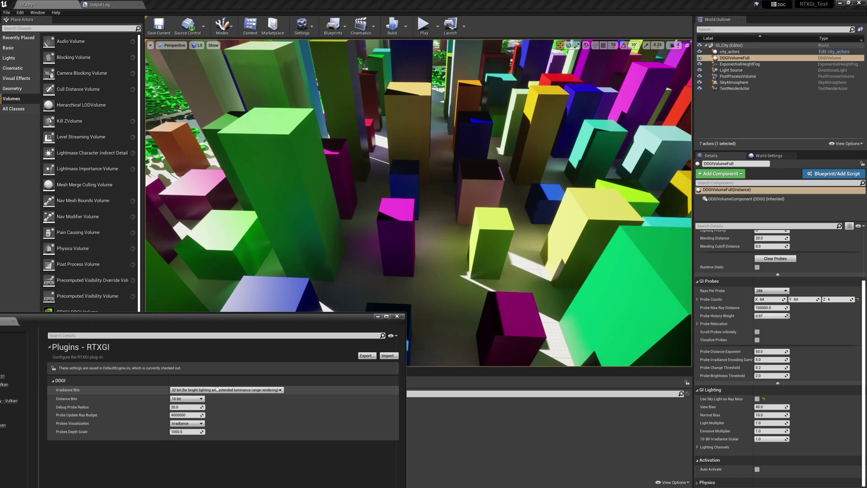
click(181, 390)
click(179, 396)
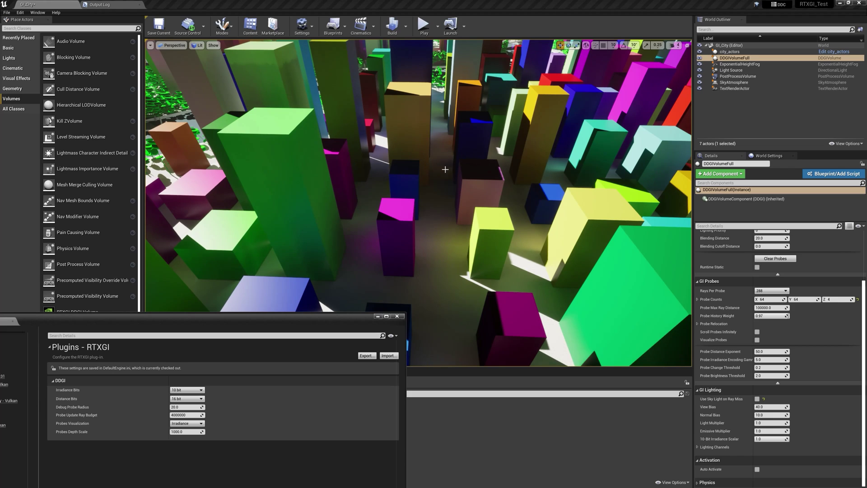
Step: Try 10-Bit Irradiance Scalar values 0.1, 0.01 and 0.001, settling on 0.1
click(769, 439)
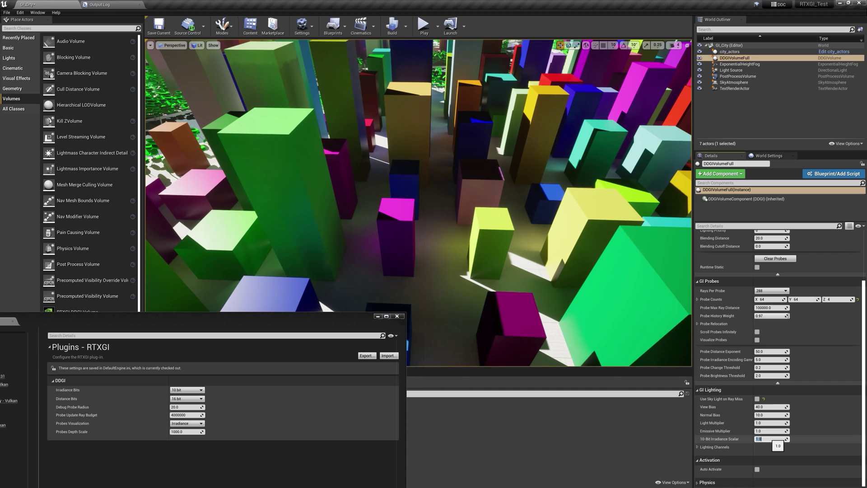
text(0.1)
key(Return)
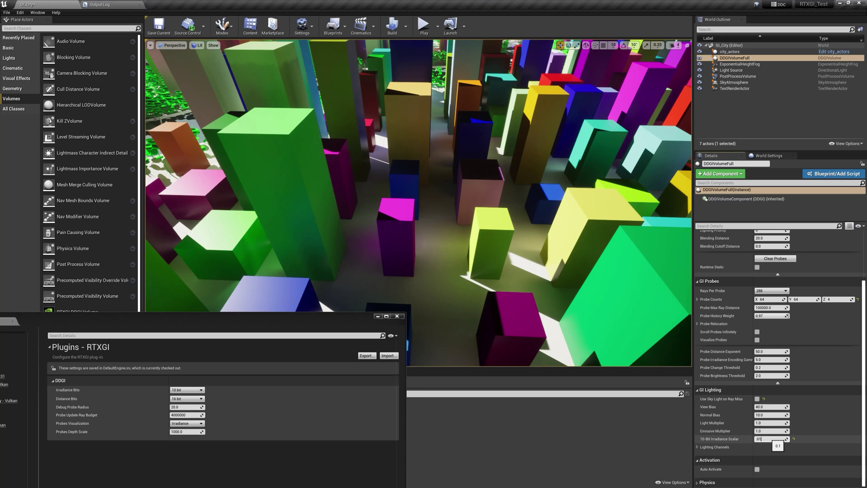
key(Return)
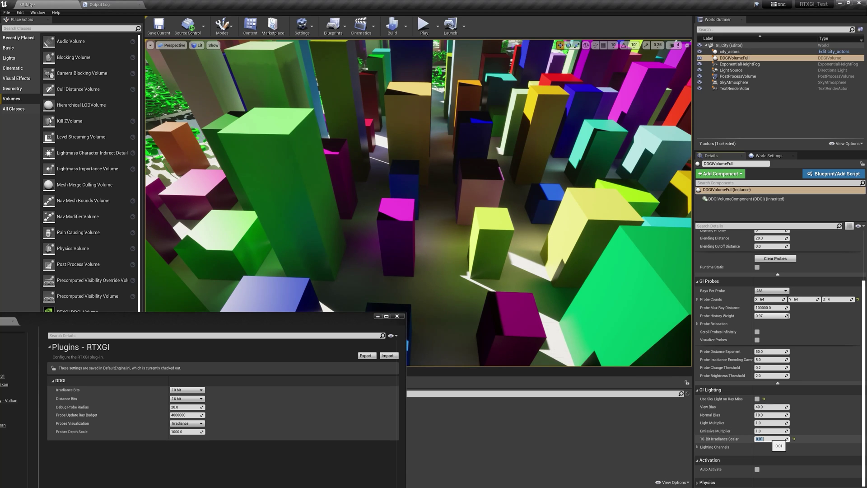
key(Return)
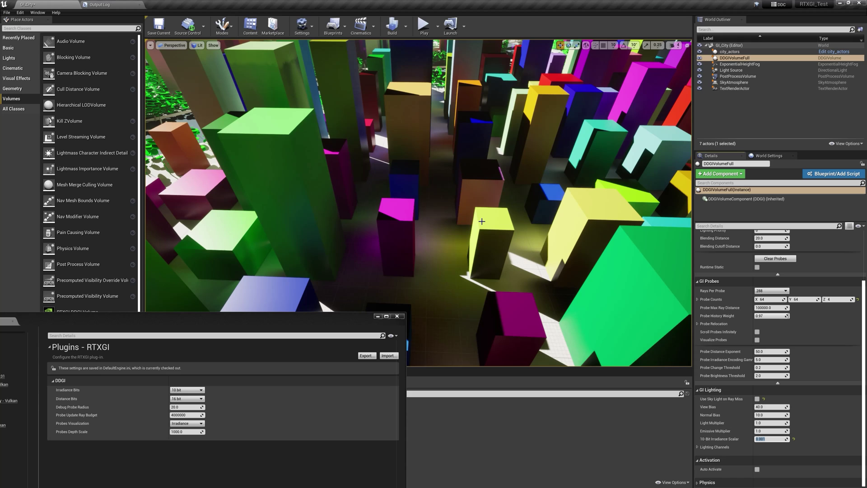
text(0.1)
key(Return)
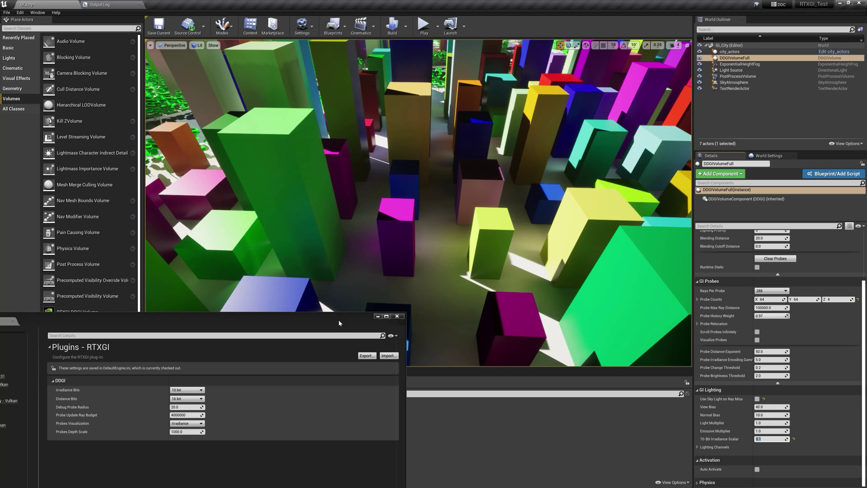
Step: Move the Project Settings window aside and close it
drag(338, 319, 395, 159)
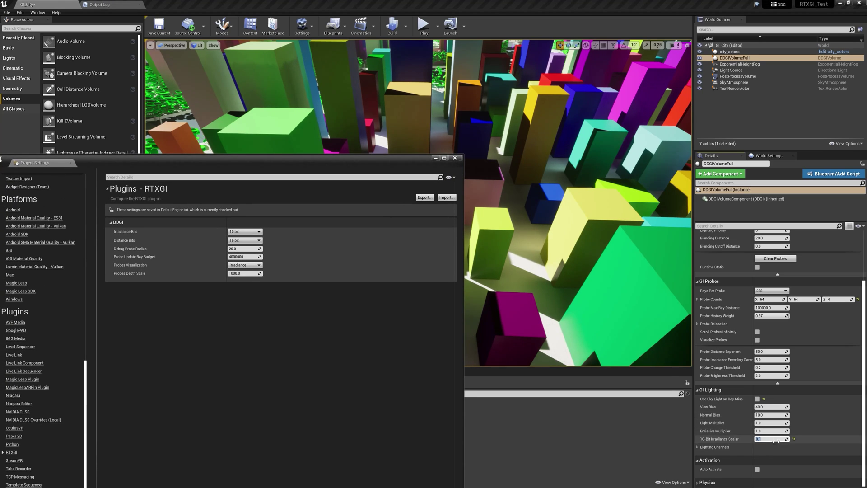
click(455, 158)
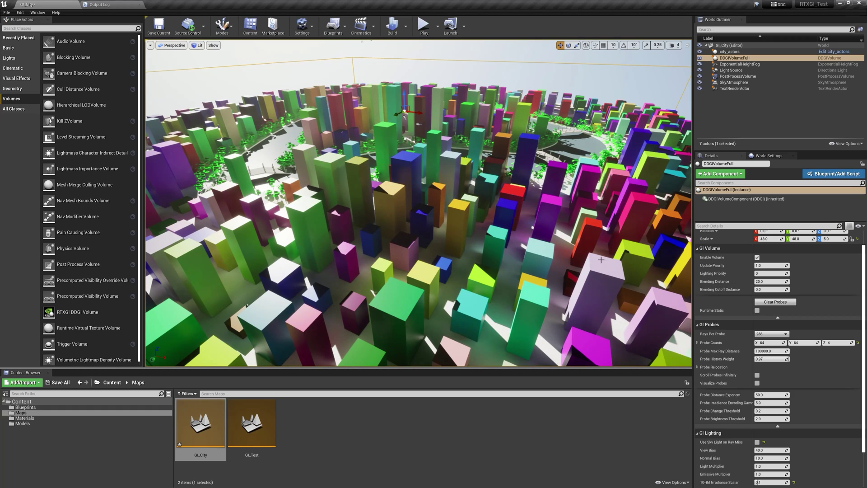
Step: Reopen Project Settings at Plugins > RTXGI, keeping Distance Bits at 16 bit
click(302, 27)
click(315, 53)
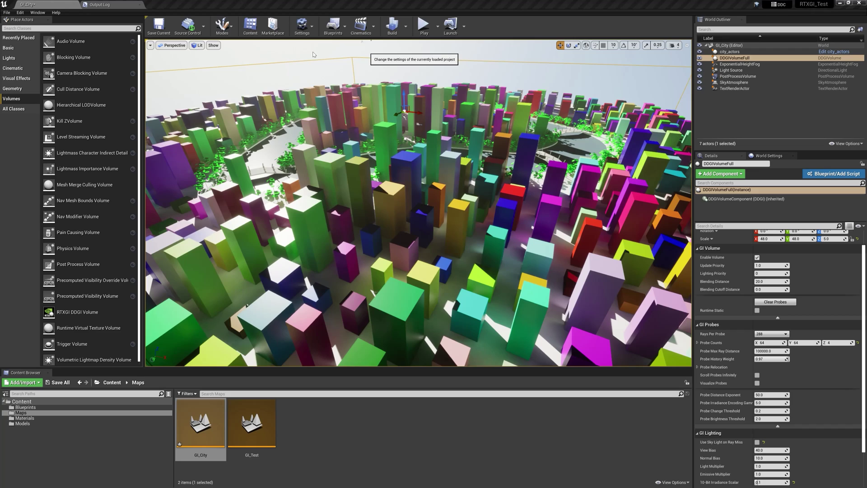
scroll(259, 401, down, 15)
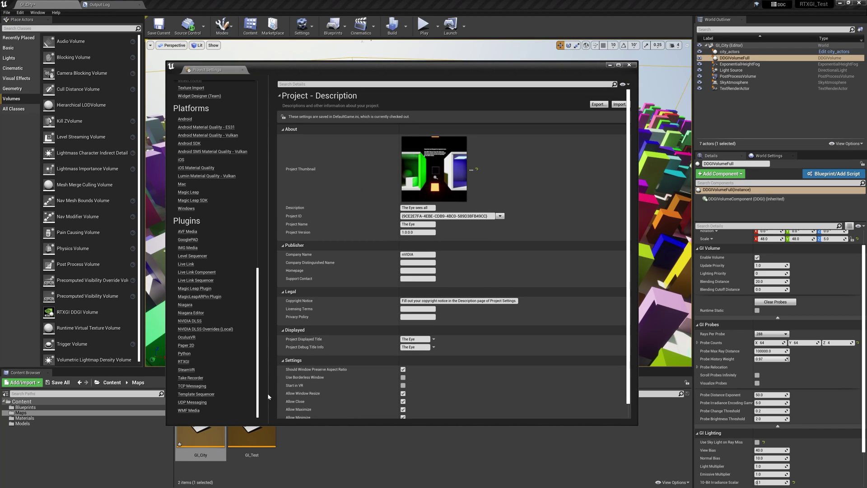
click(183, 362)
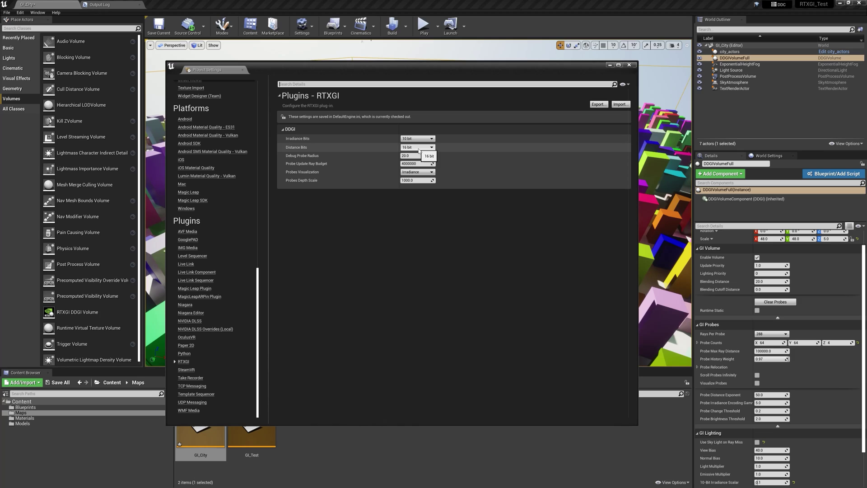
click(418, 148)
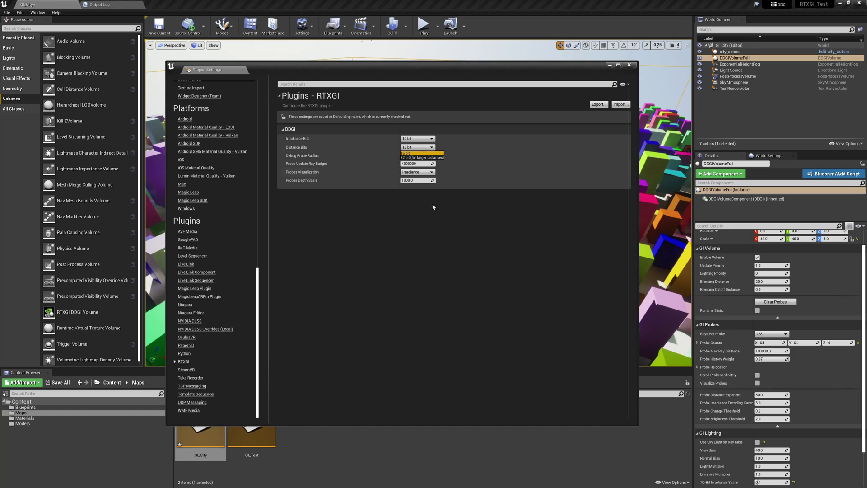
click(430, 217)
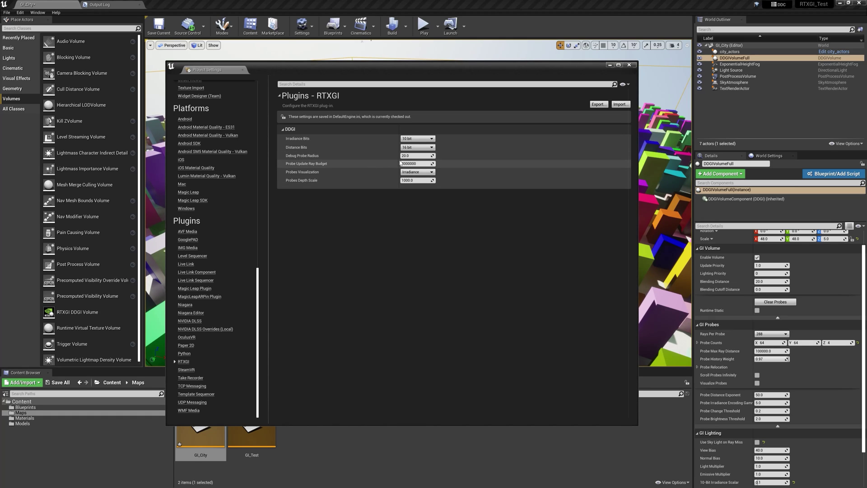
Step: Turn on Visualize Probes for the DDGI volume
drag(491, 68, 234, 81)
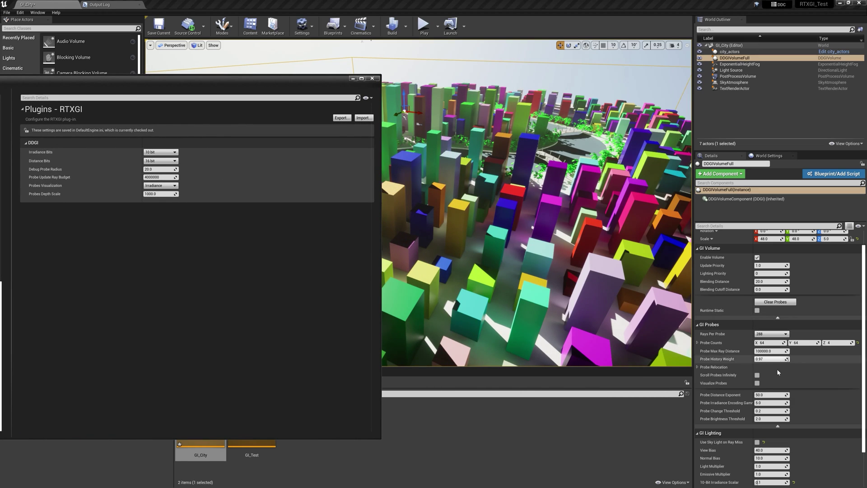
click(760, 385)
click(758, 383)
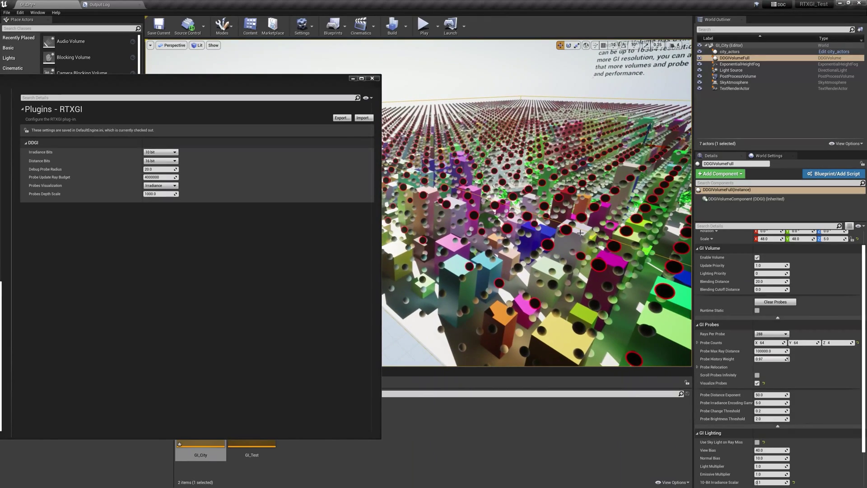
Step: Try Debug Probe Radius values 10 and 100, ending at 20
click(159, 169)
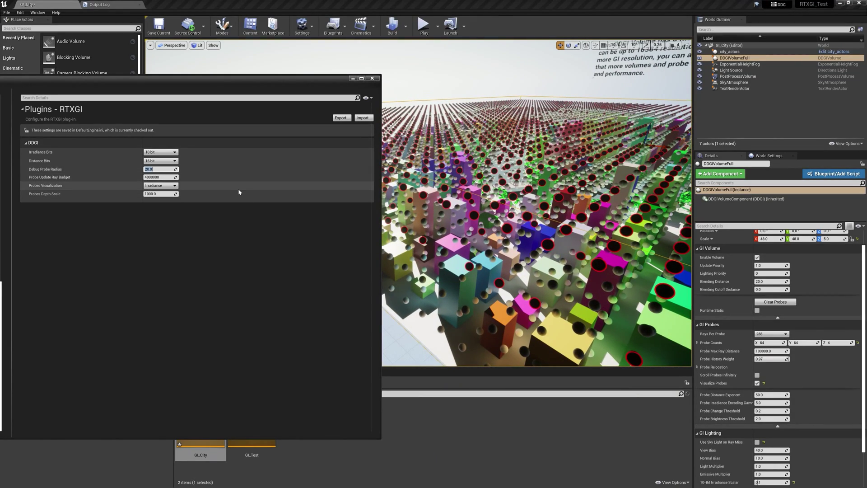
text(10)
key(Return)
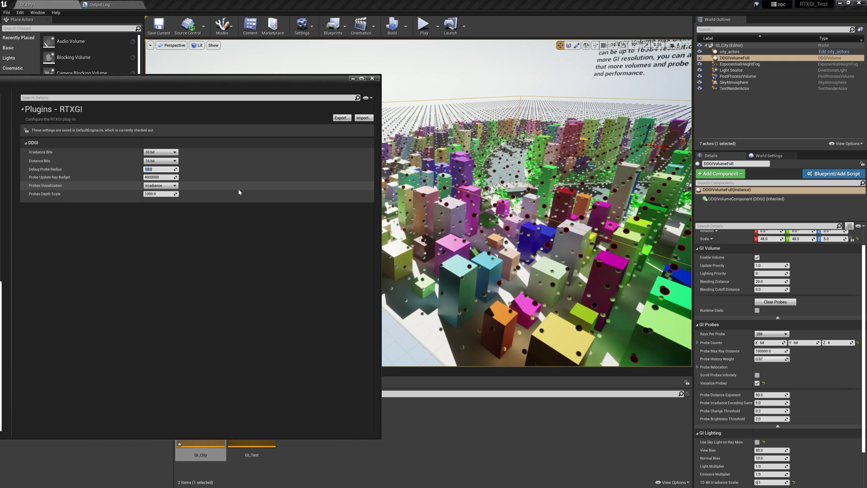
text(100)
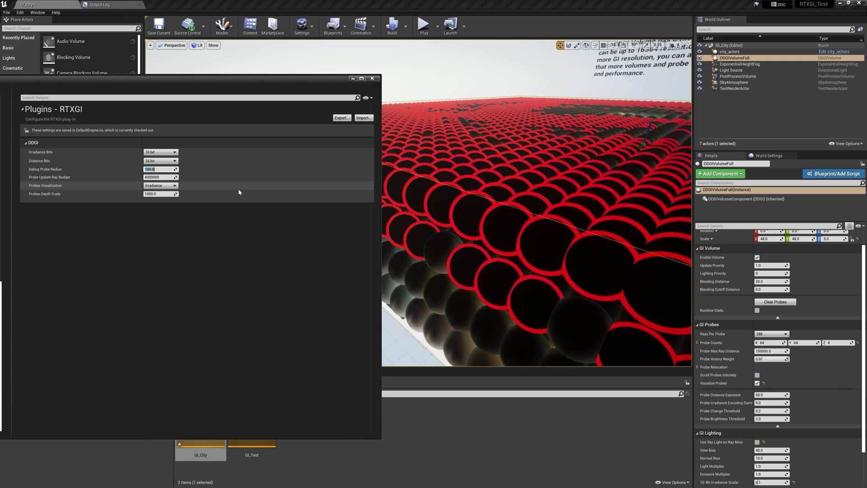
text(20)
key(Return)
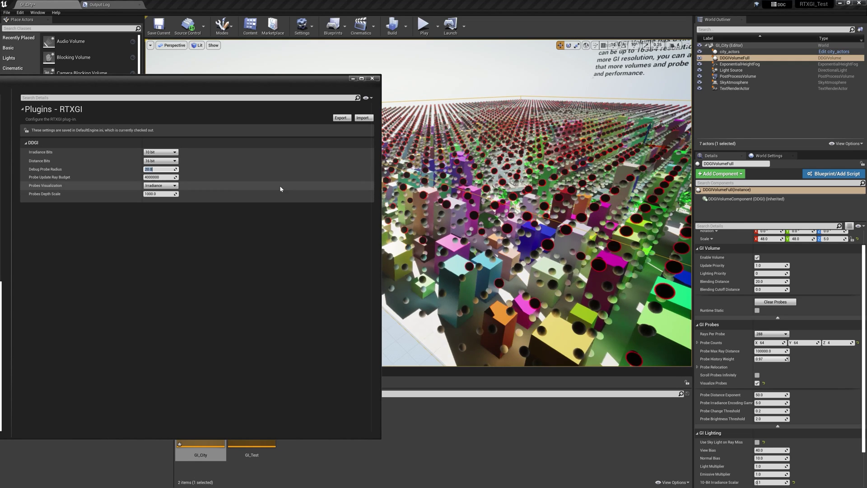
Step: Run r.RTXGI.DDGI 0 in the console to turn DDGI off
click(189, 233)
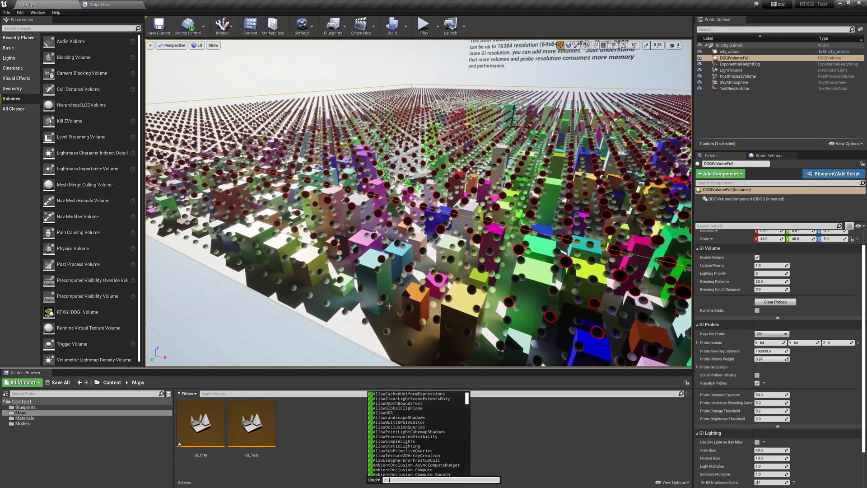
text(rtxgi)
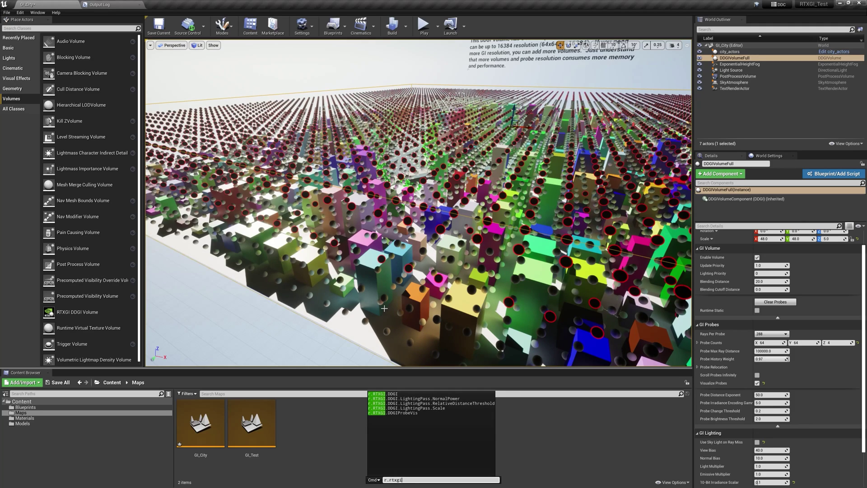
click(390, 398)
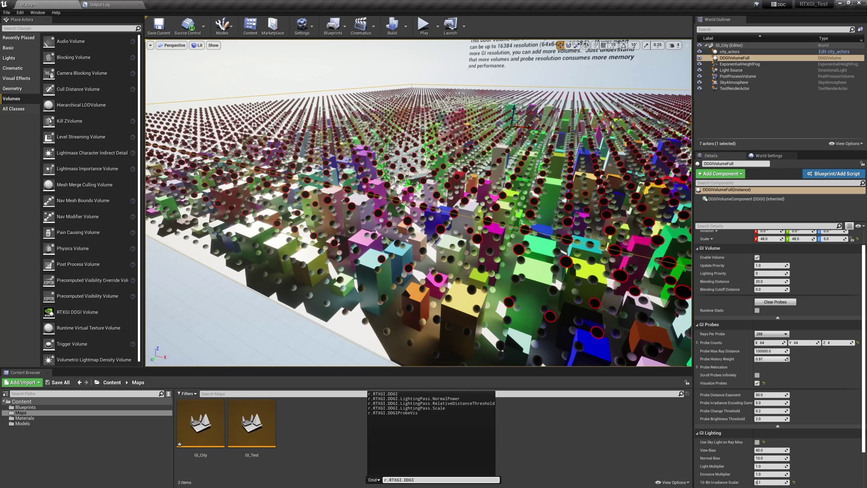
text(0)
key(Return)
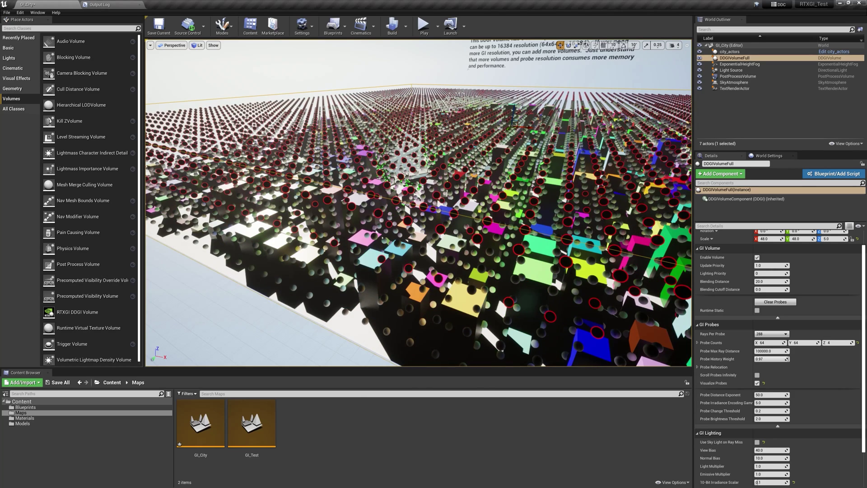
Step: Put r.RTXGI.DDGI.LightingPass.Scale on the console command line
key(grave)
text(r.RTXGI.DDG)
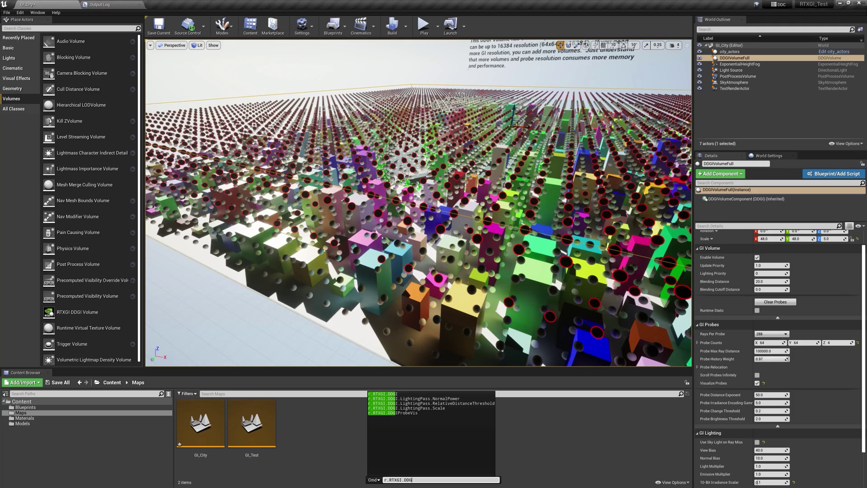
key(Down)
key(Down)
key(Down)
key(Down)
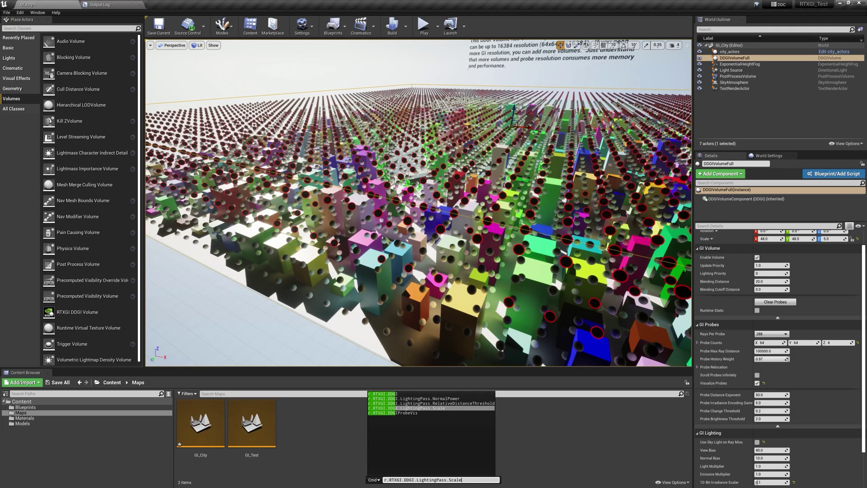